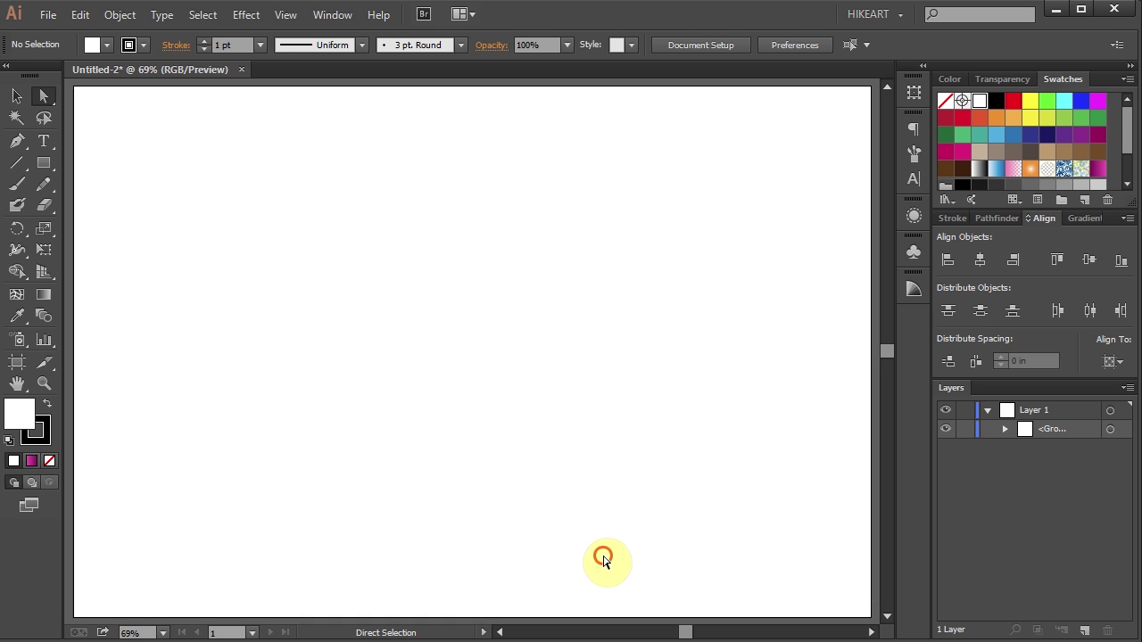
- Preview the finished magenta diamond-pattern background artwork
click(602, 556)
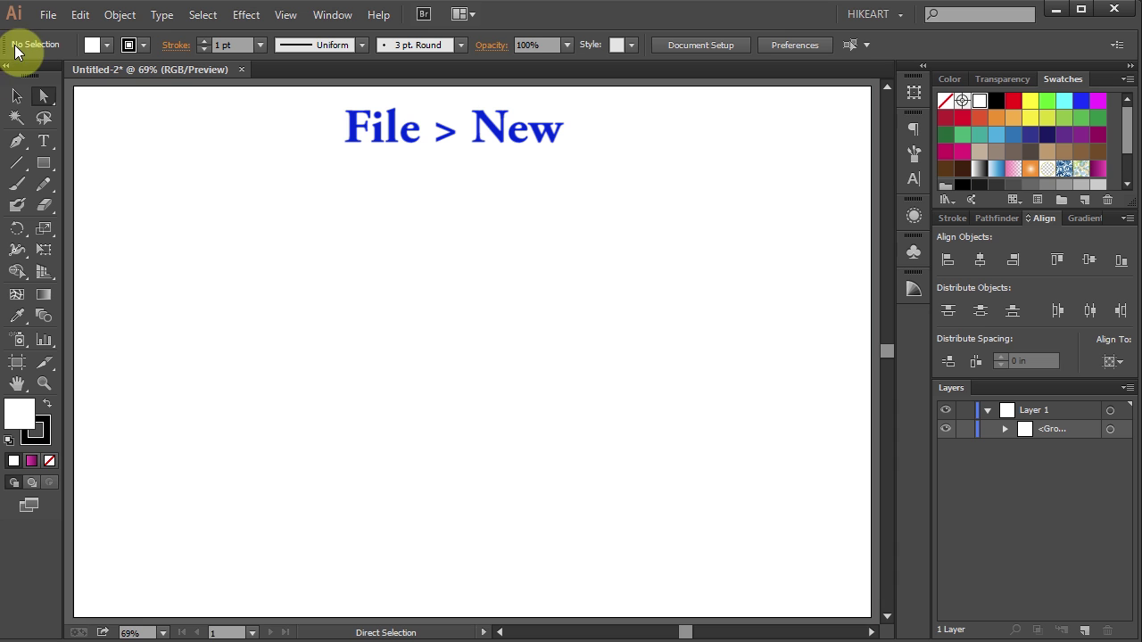
- Create a new 18 x 12 inch document with units set to inches
click(48, 14)
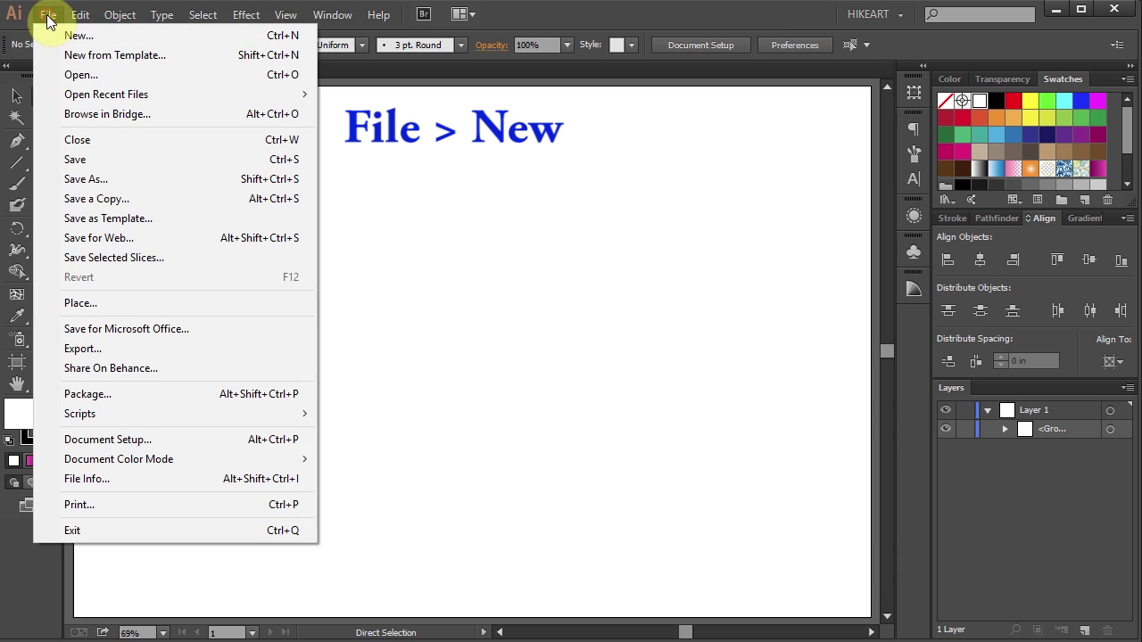
click(85, 34)
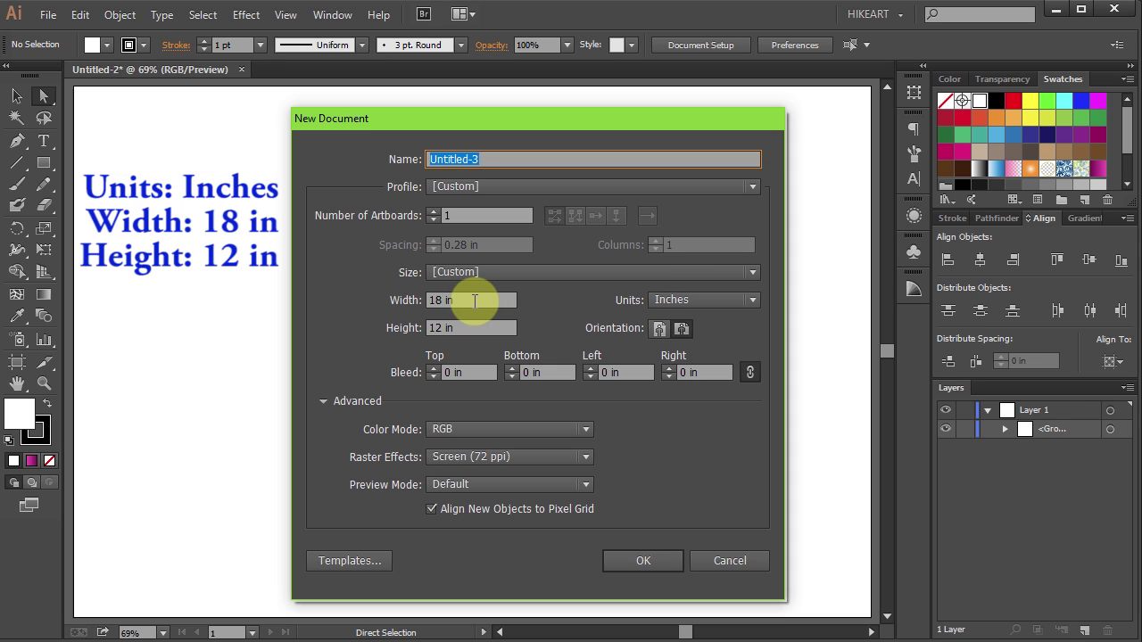
click(655, 560)
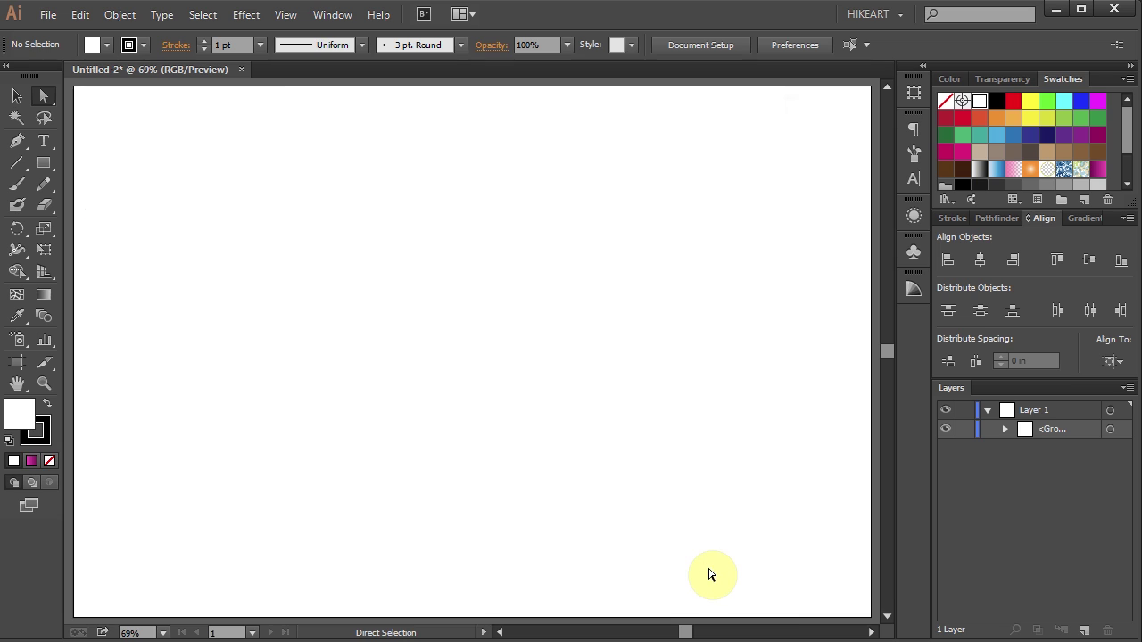
- Zoom out to 25% for working room around the artboard
key(z)
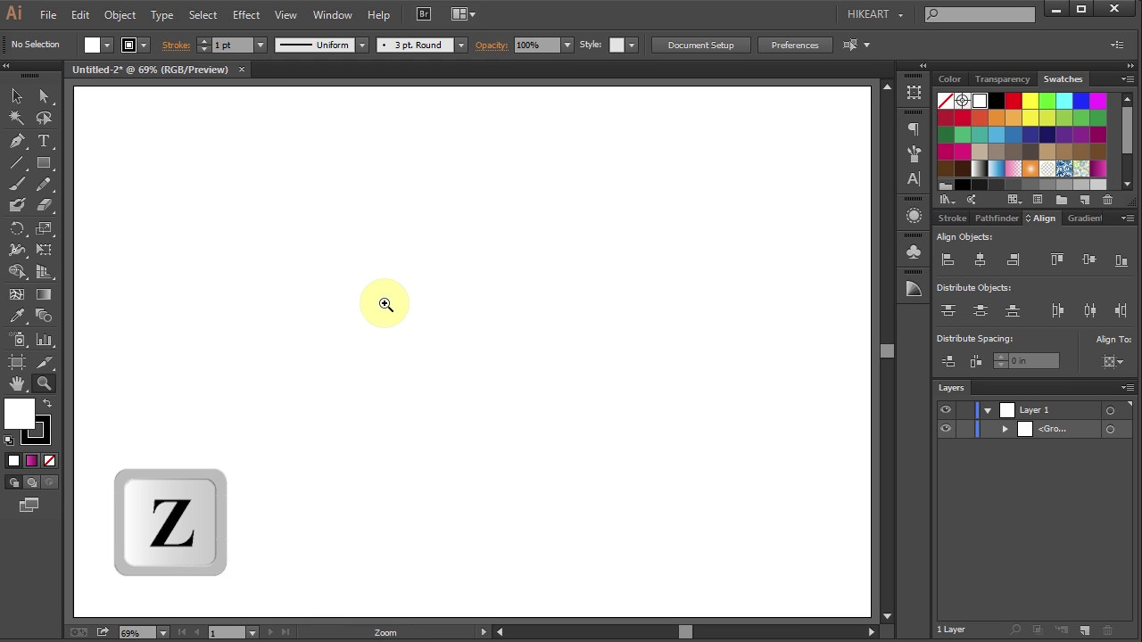
key(alt)
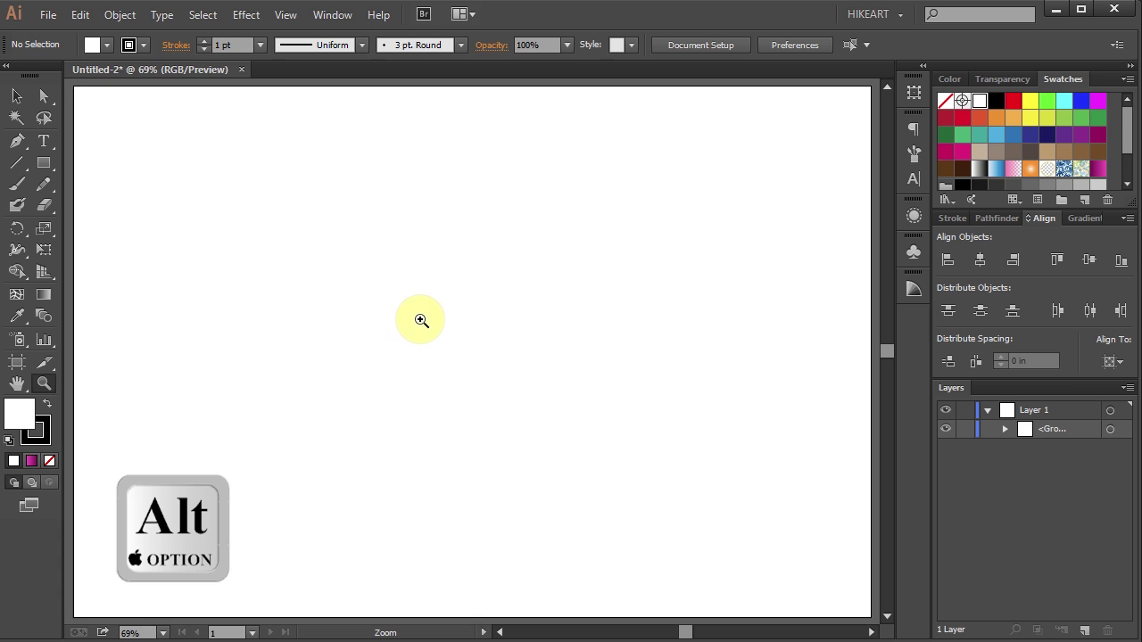
click(469, 341)
click(485, 359)
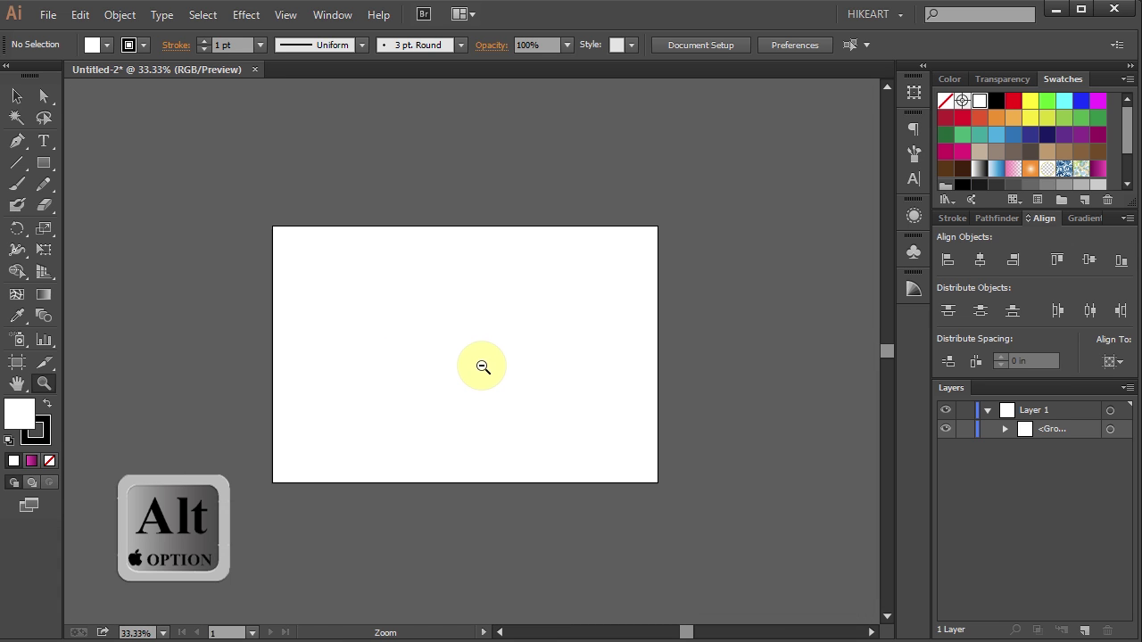
click(482, 365)
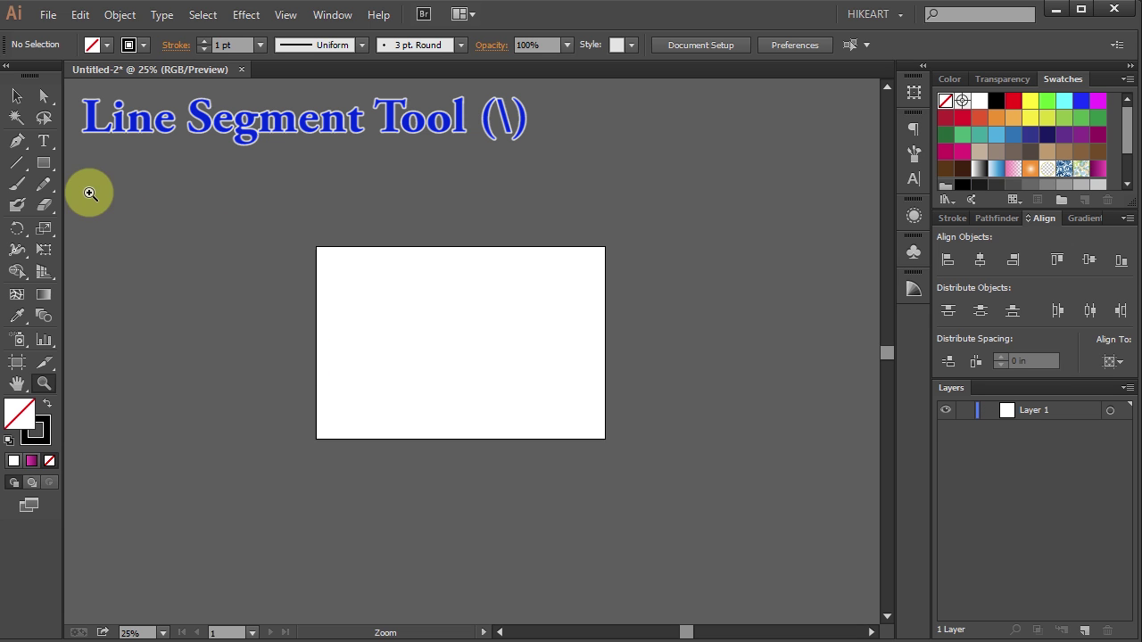
- Choose the Rectangular Grid Tool and set a 30 x 30 in grid with 10 horizontal and 10 vertical dividers
click(19, 166)
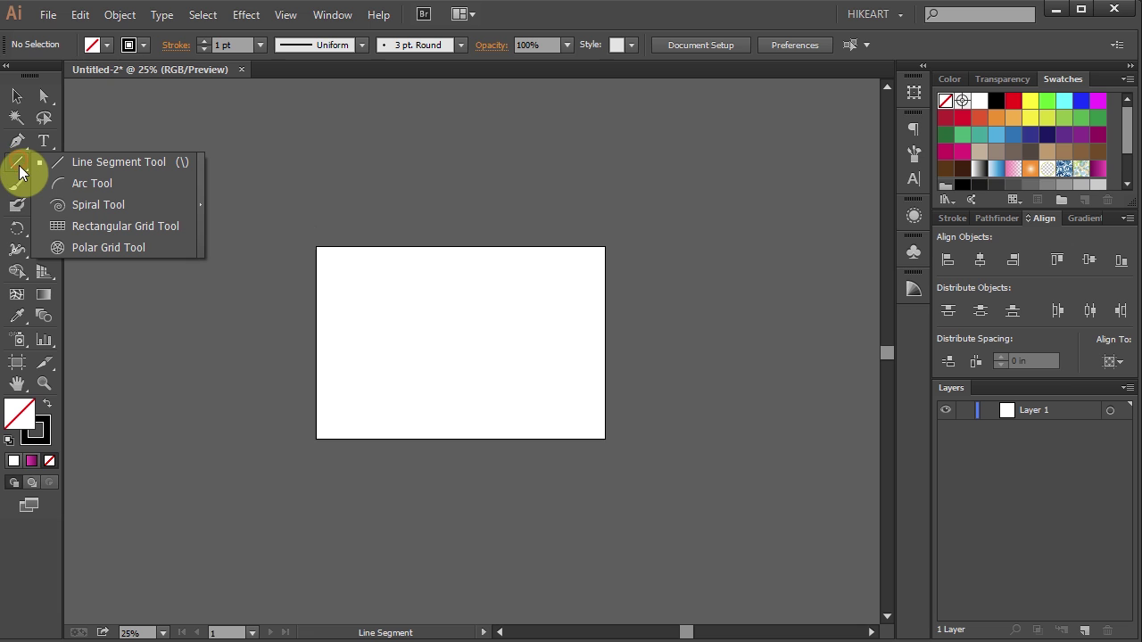
click(98, 227)
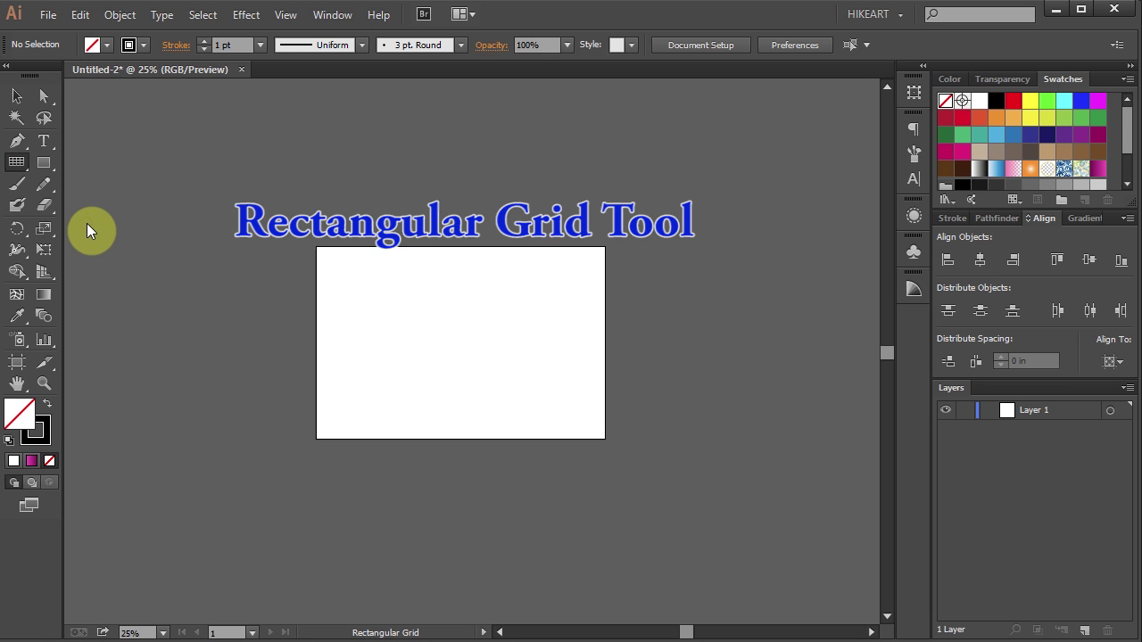
double_click(17, 164)
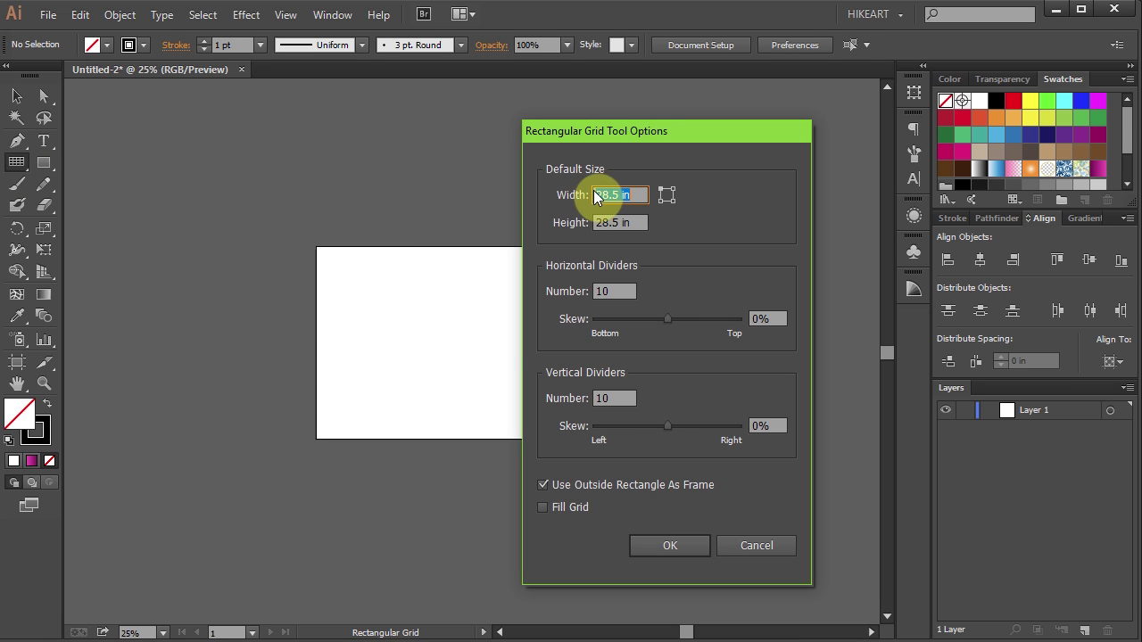
text(30)
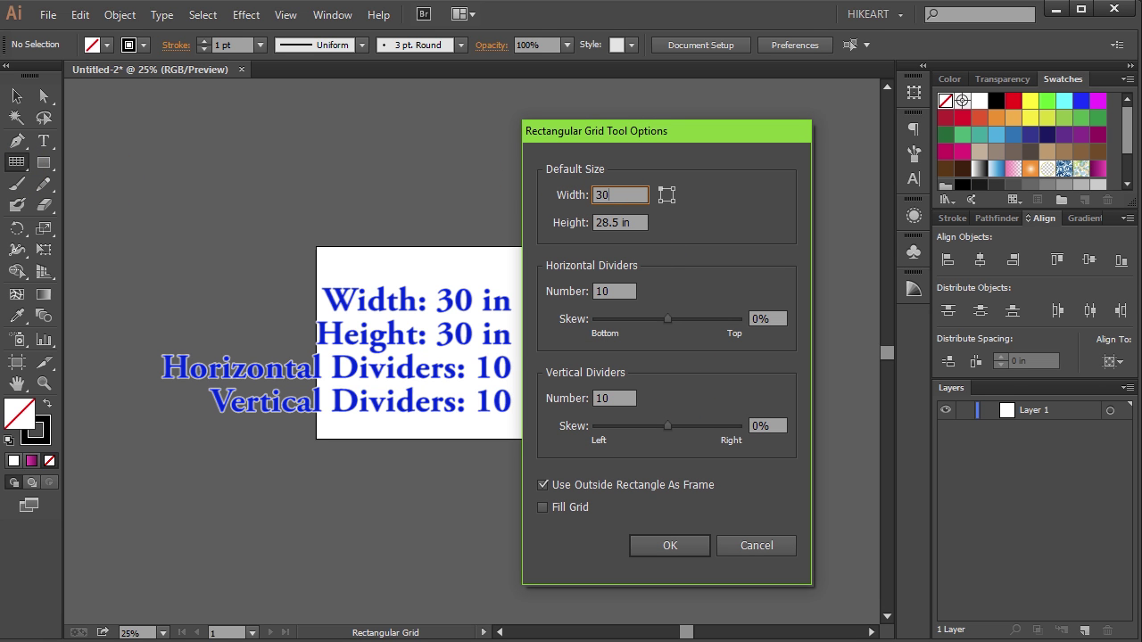
key(Tab)
text(3)
key(Tab)
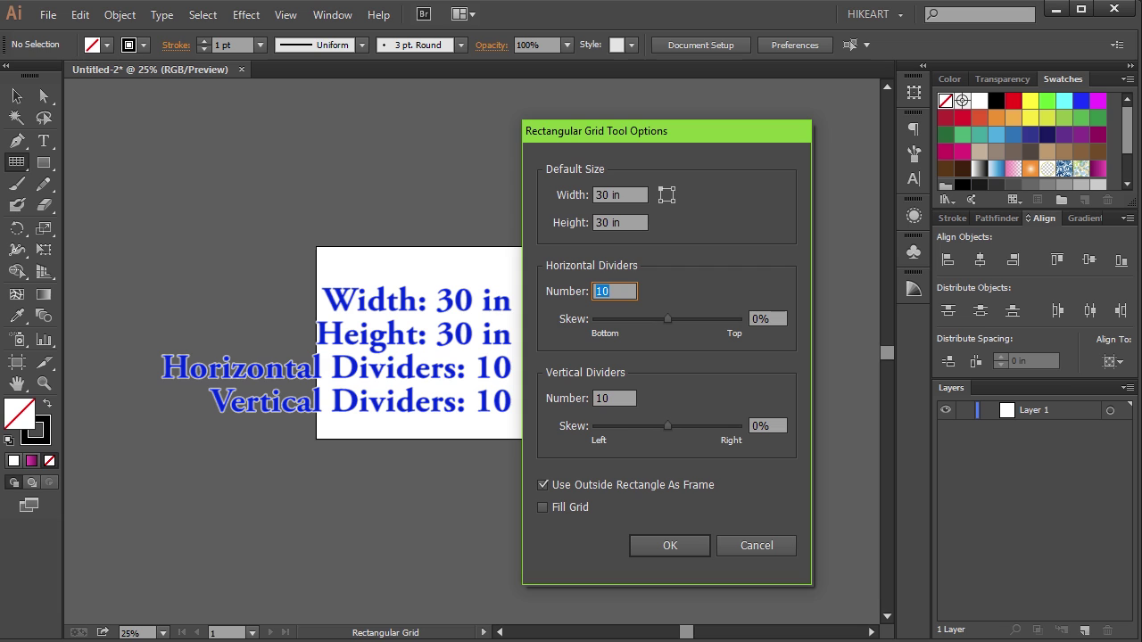
key(Tab)
click(667, 547)
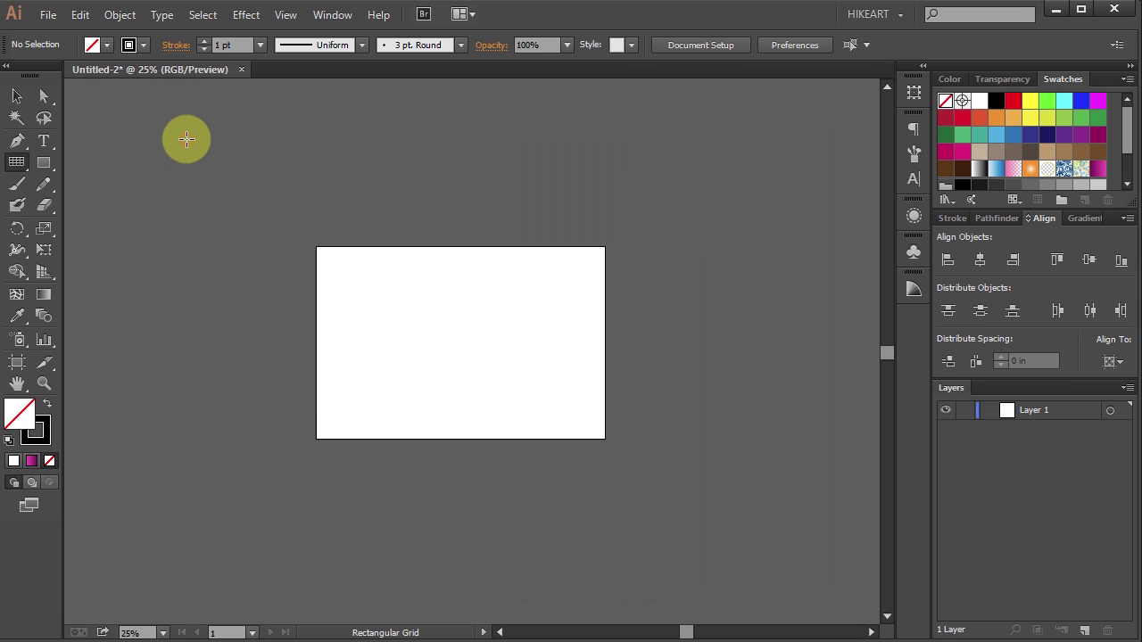
- Draw the grid, centre it on the artboard, and shrink it proportionally to about 23.49 in square
drag(187, 139, 677, 444)
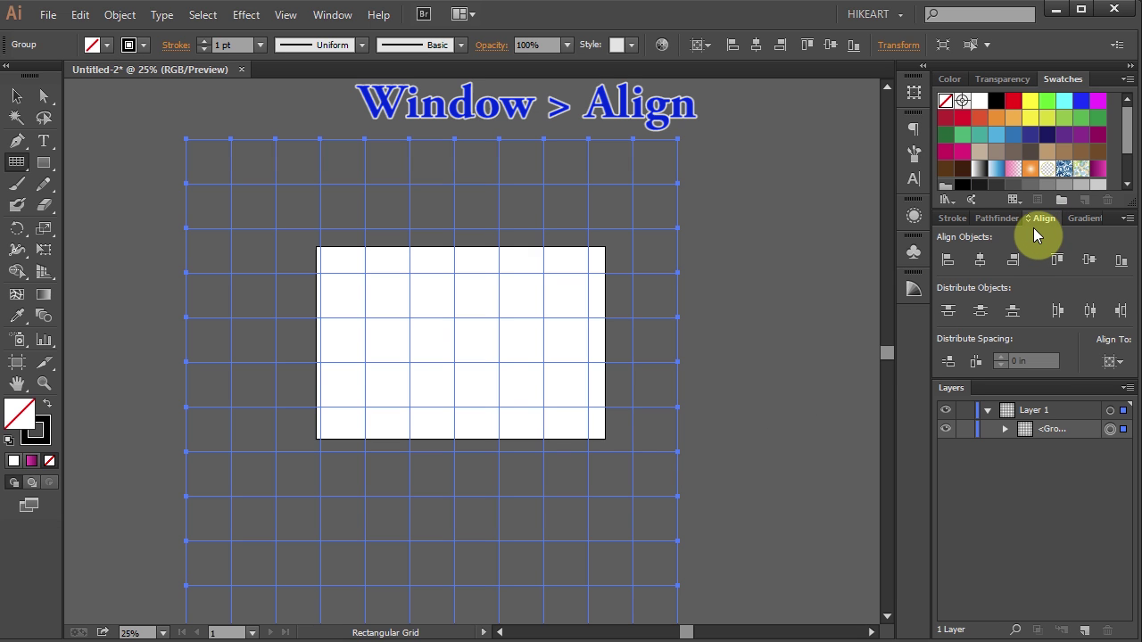
click(330, 15)
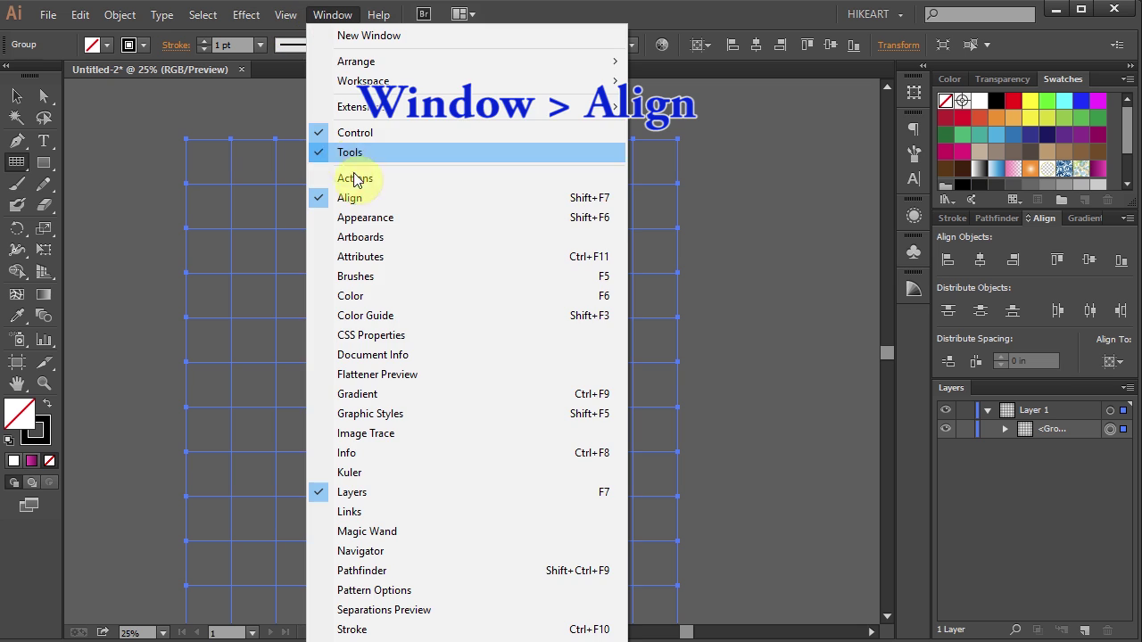
click(1043, 218)
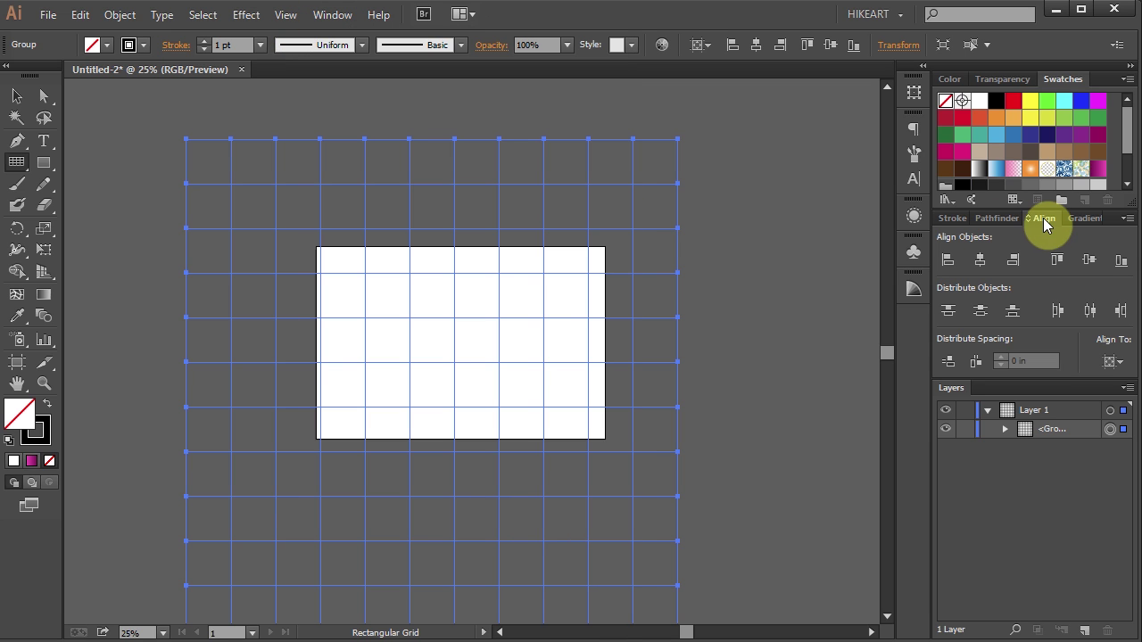
click(1113, 360)
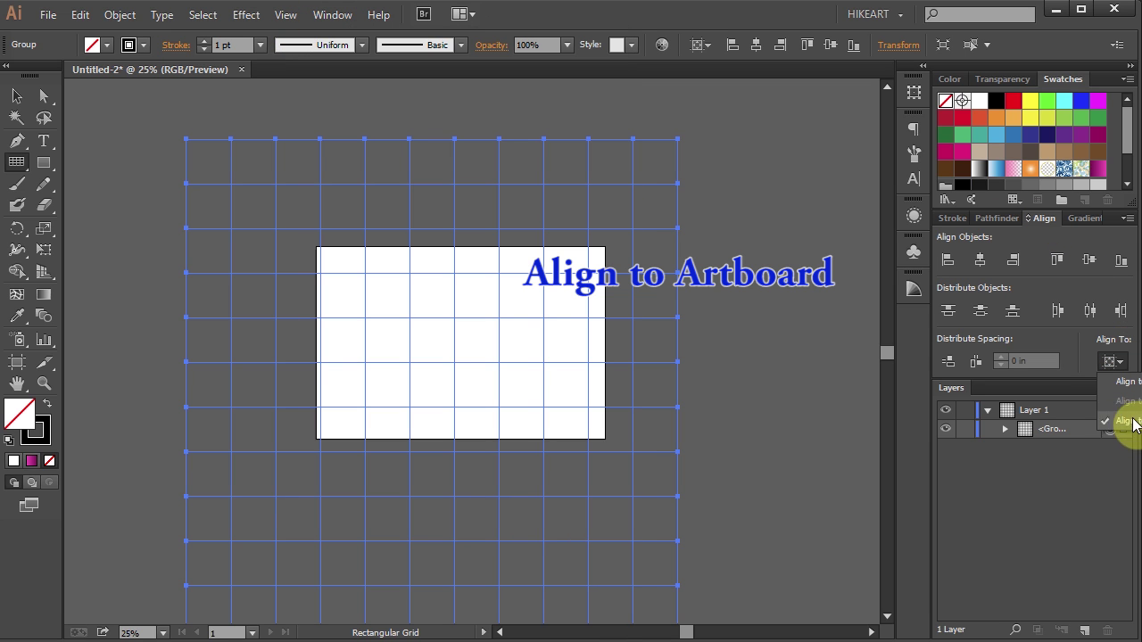
click(1106, 423)
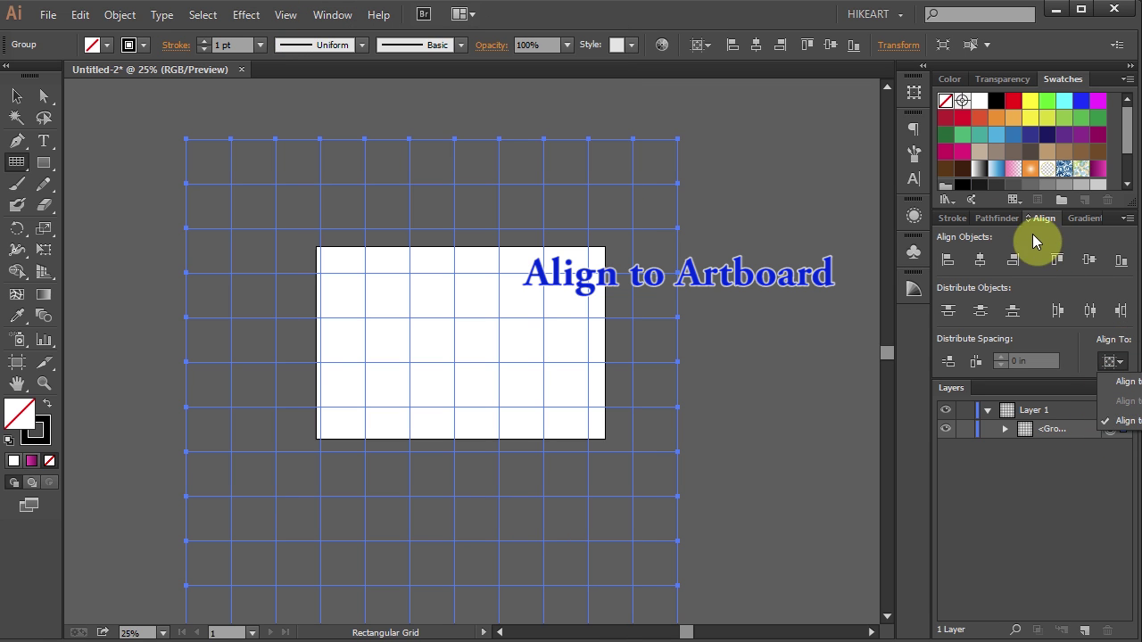
click(980, 261)
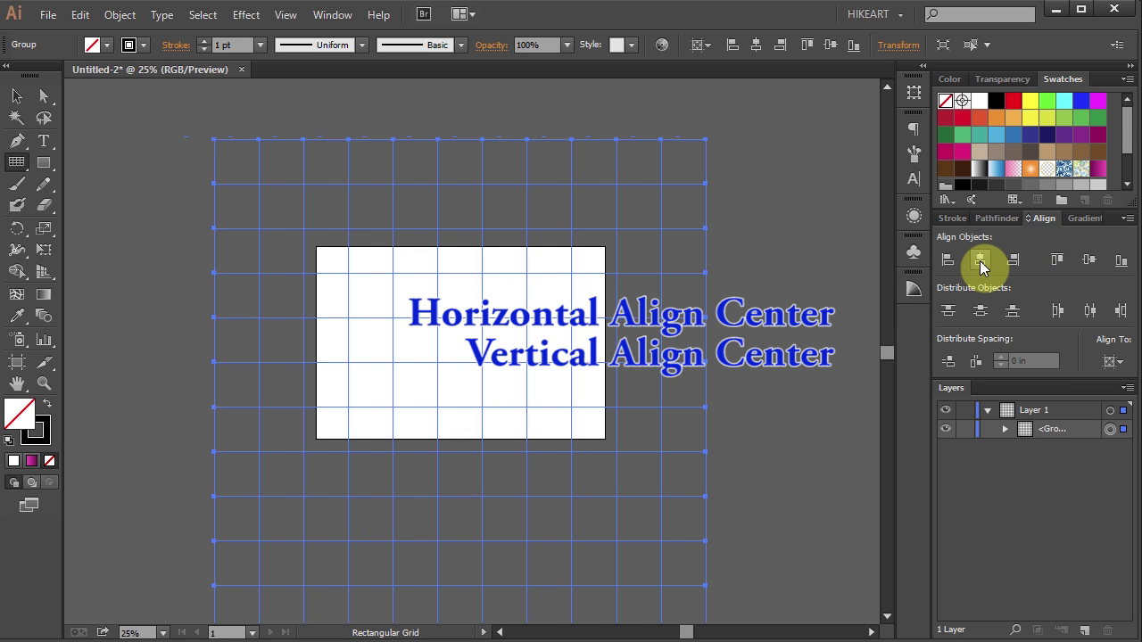
click(1093, 265)
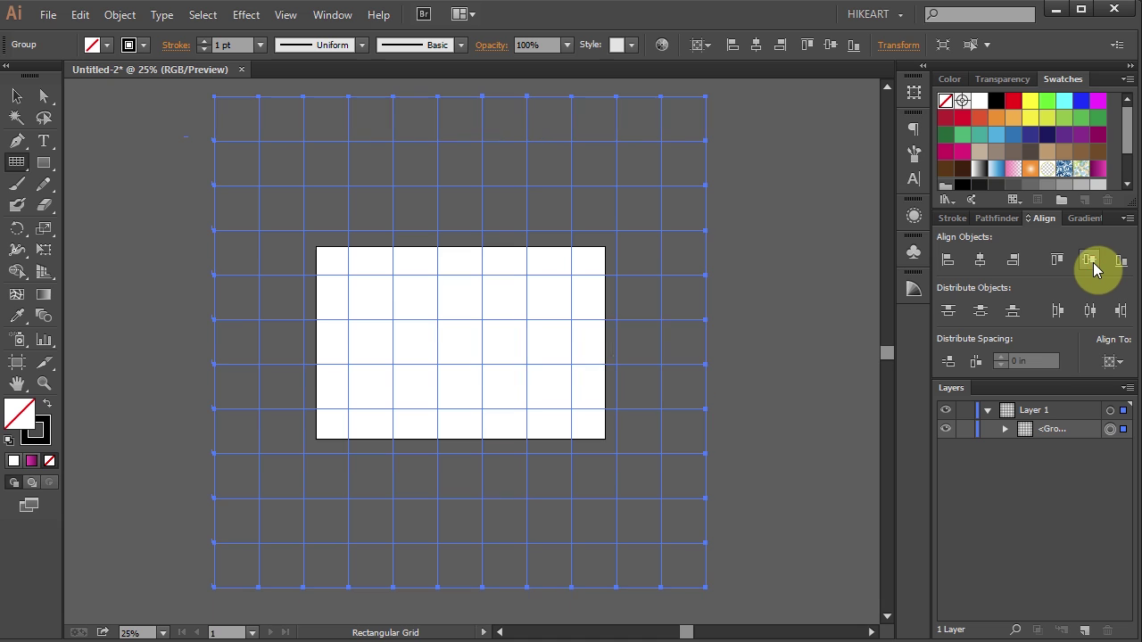
key(v)
drag(705, 587, 652, 539)
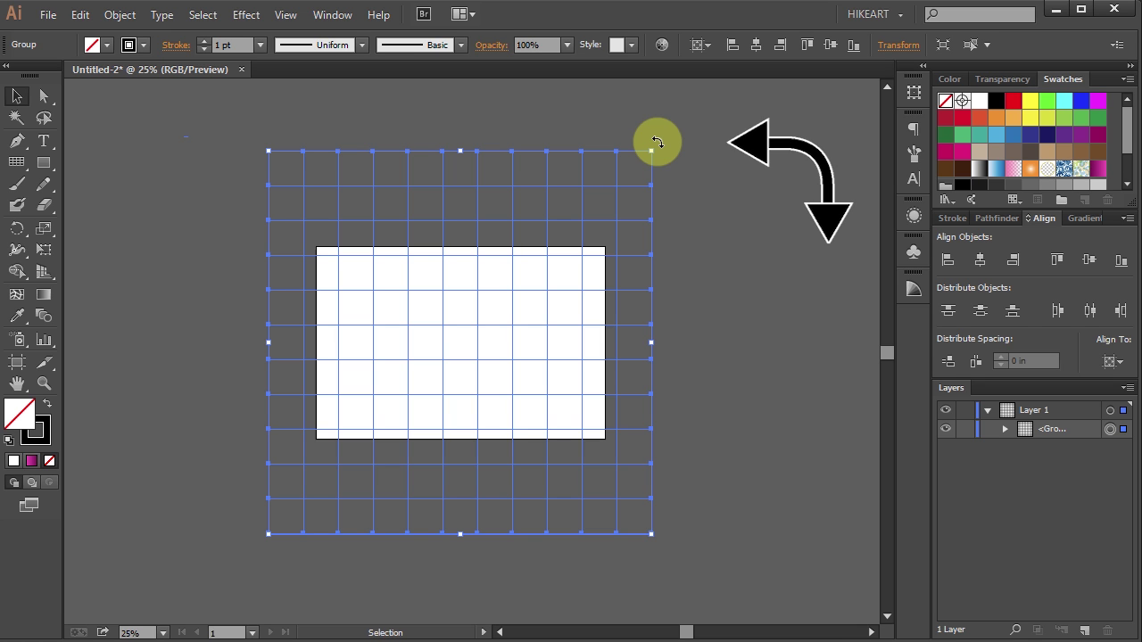
- Rotate the grid 45° into a diamond lattice crossing the artboard
drag(656, 143, 761, 348)
key(shift)
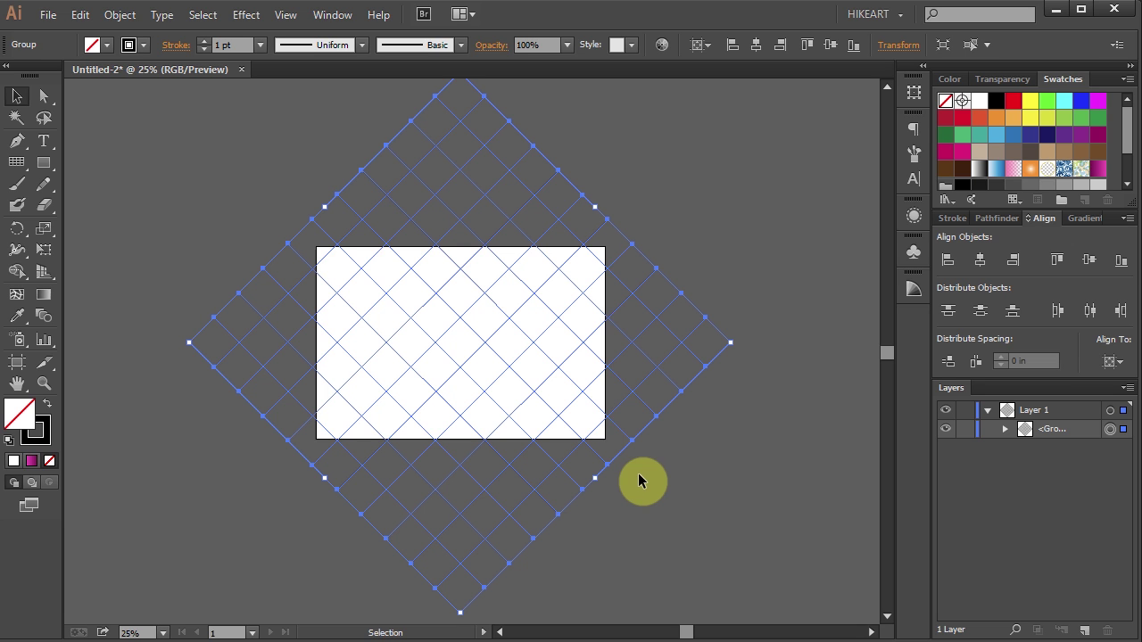
- Convert the rotated grid lines into guides
click(285, 14)
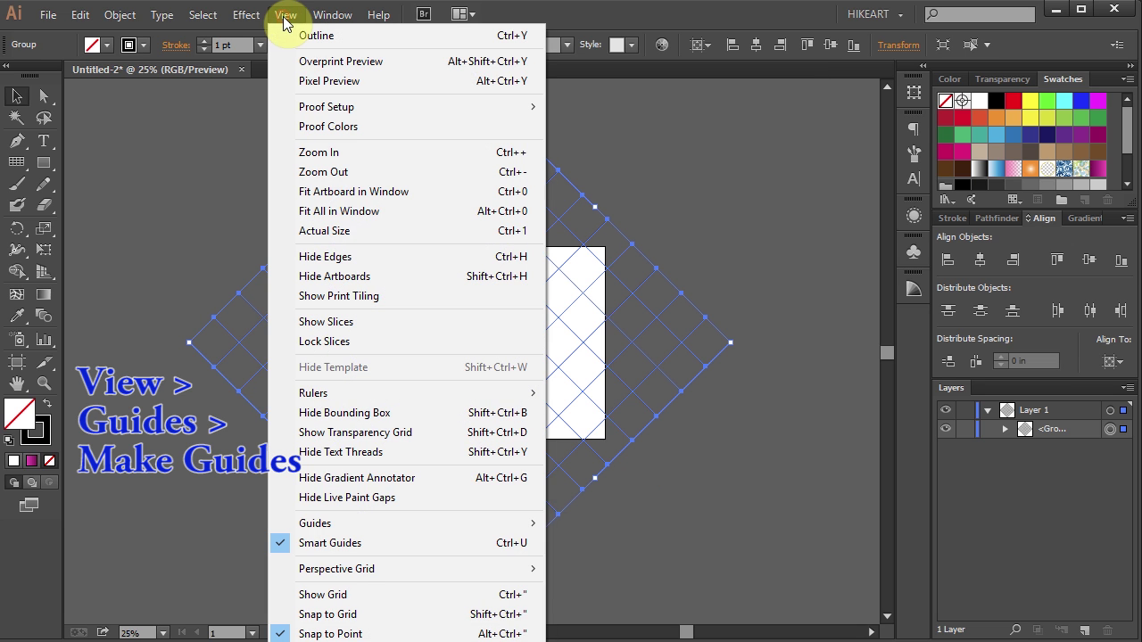
mouse_move(327, 533)
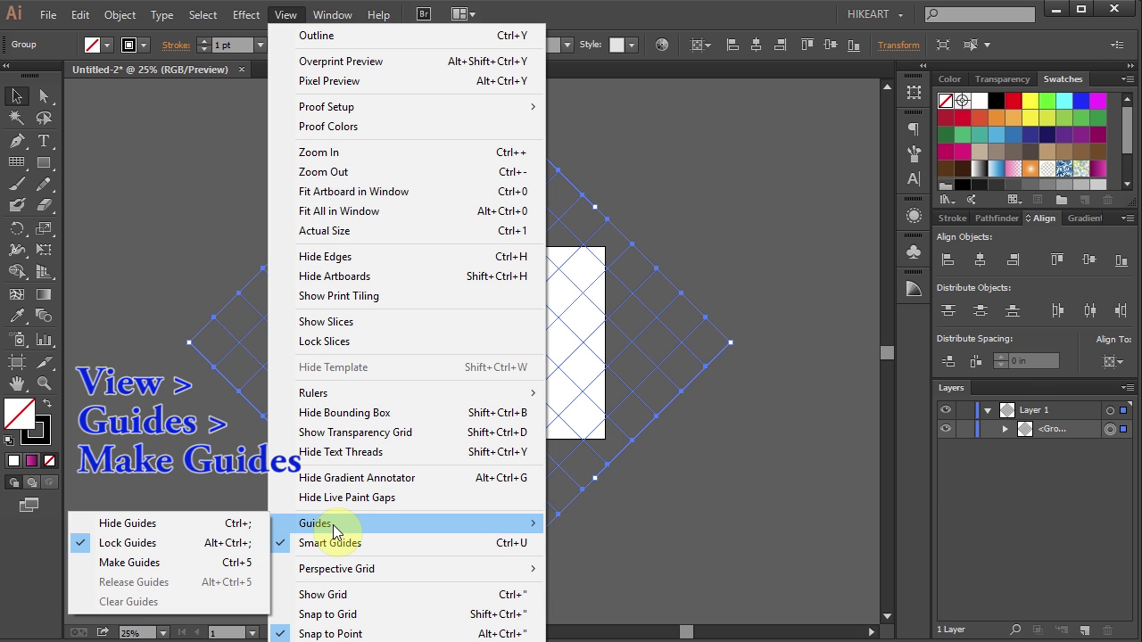
click(178, 564)
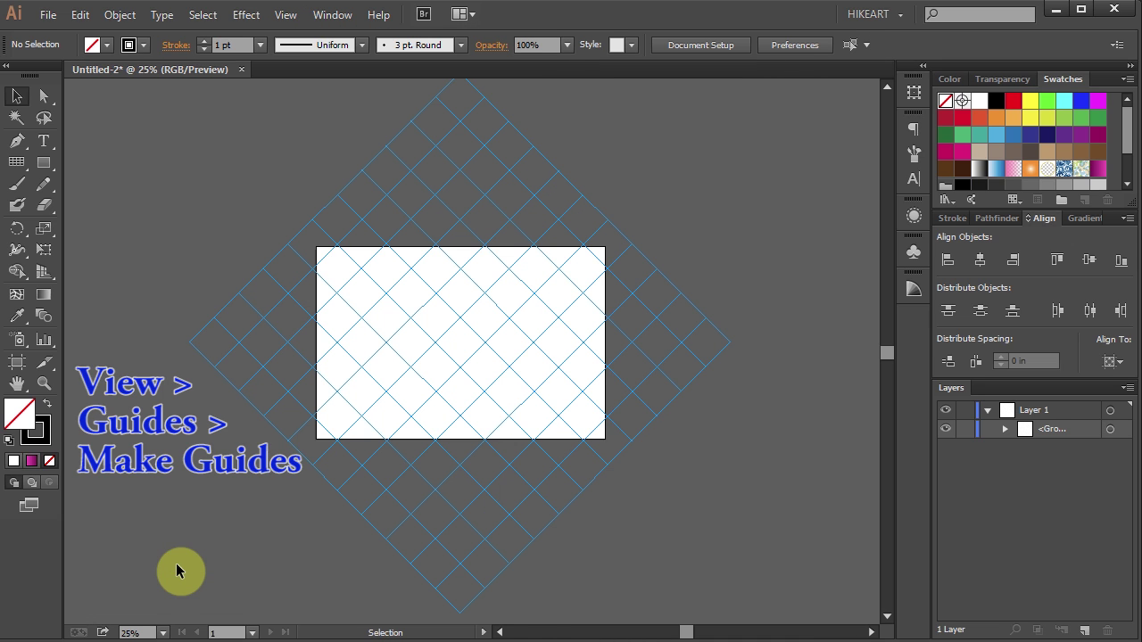
- Lock Layer 1, add a new Layer 2 above it, and zoom to fit the artboard
click(987, 412)
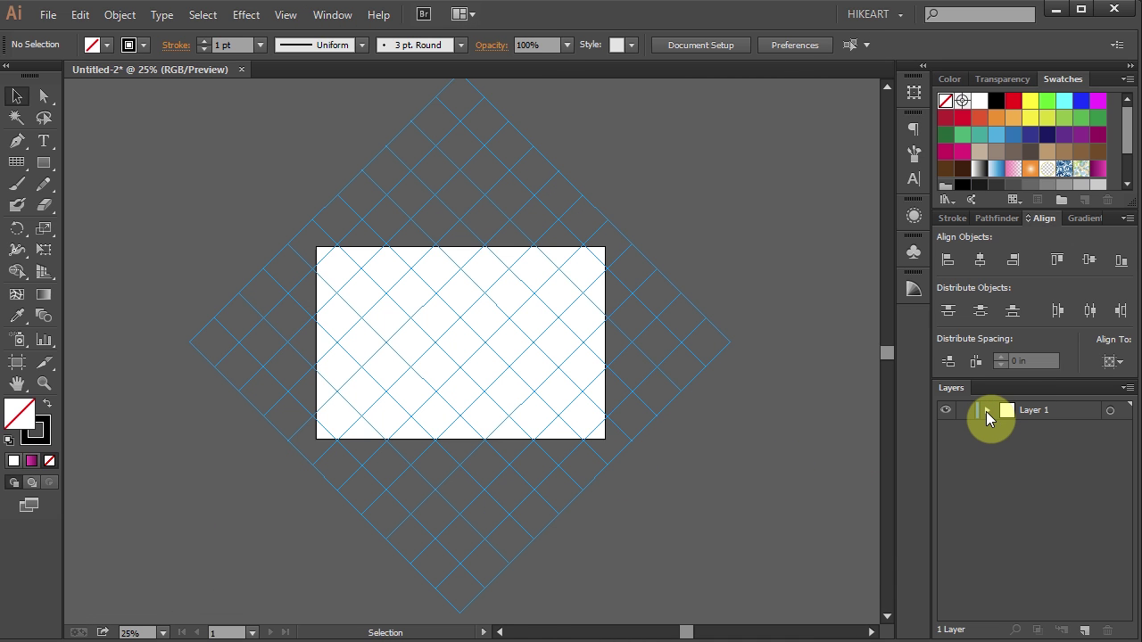
click(966, 412)
click(1084, 630)
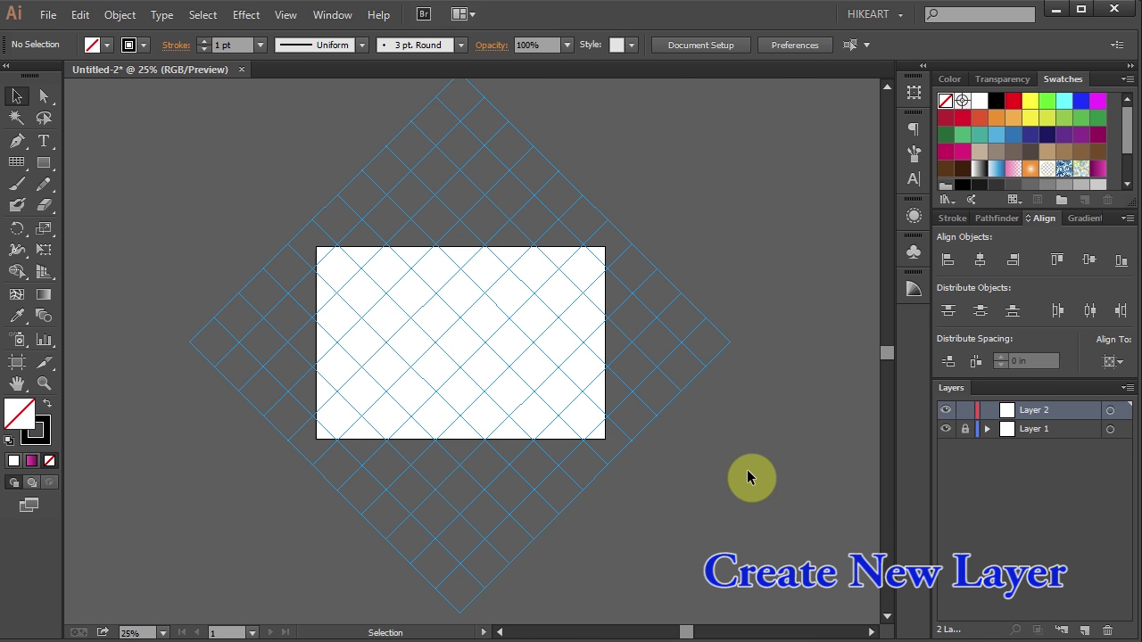
key(z)
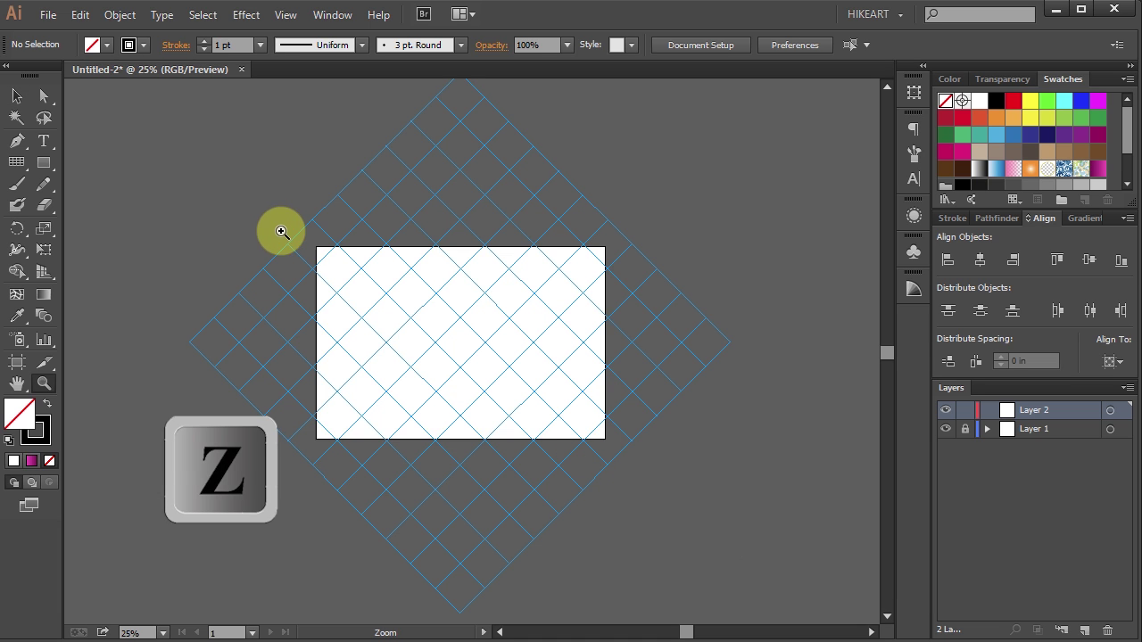
drag(281, 232, 639, 472)
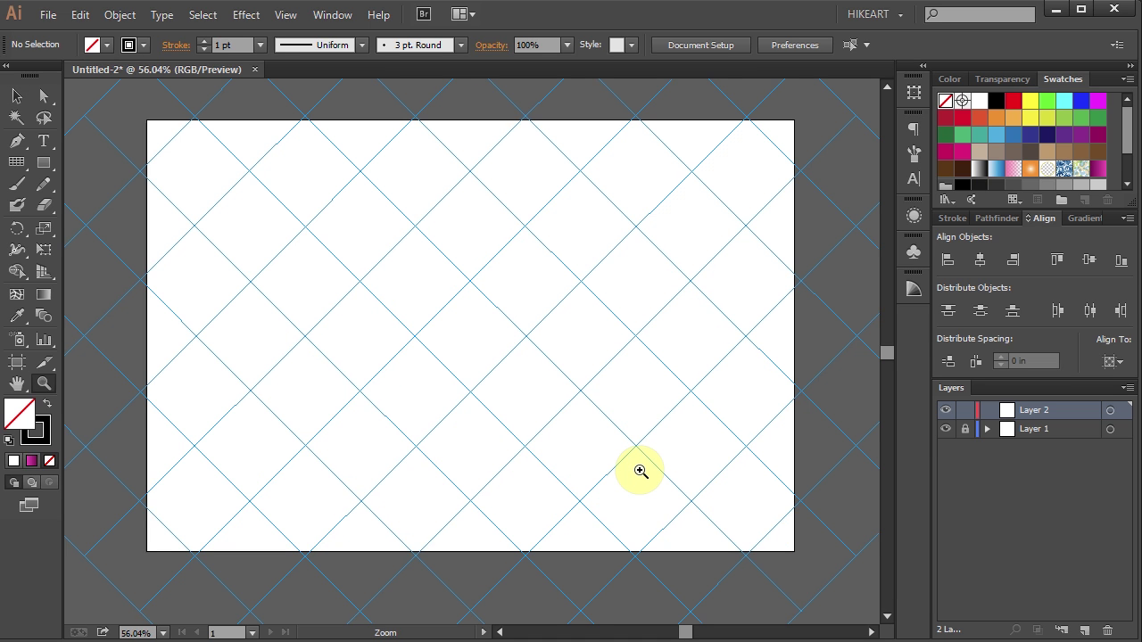
- Set no stroke and a linear fill gradient from dark pink (128,16,85) to light pink (255,77,186)
key(shift+x)
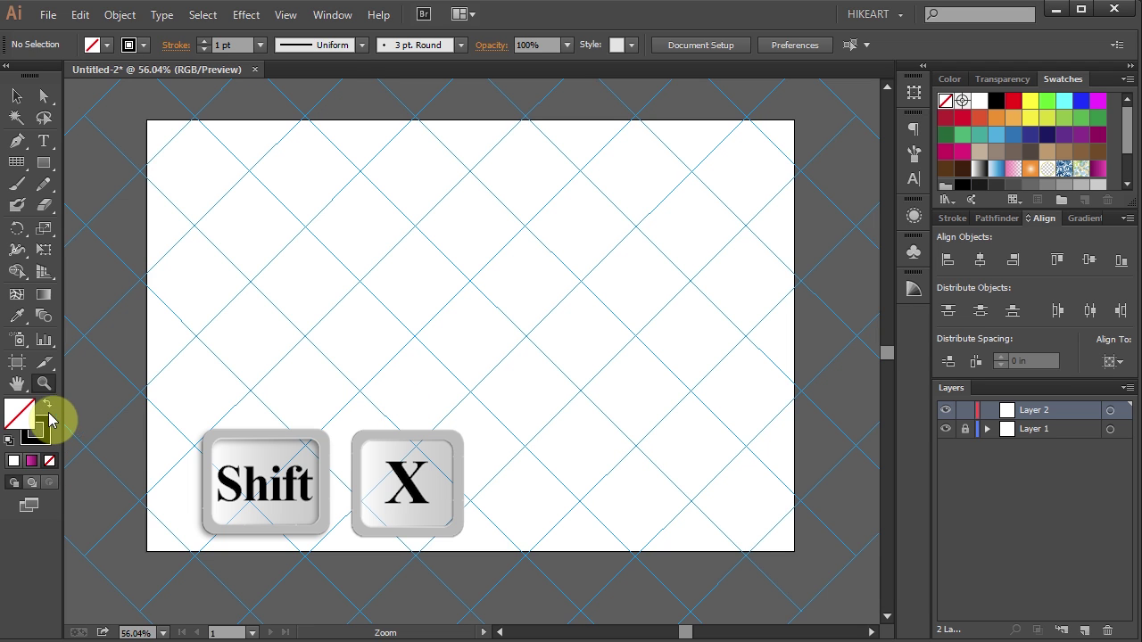
click(46, 410)
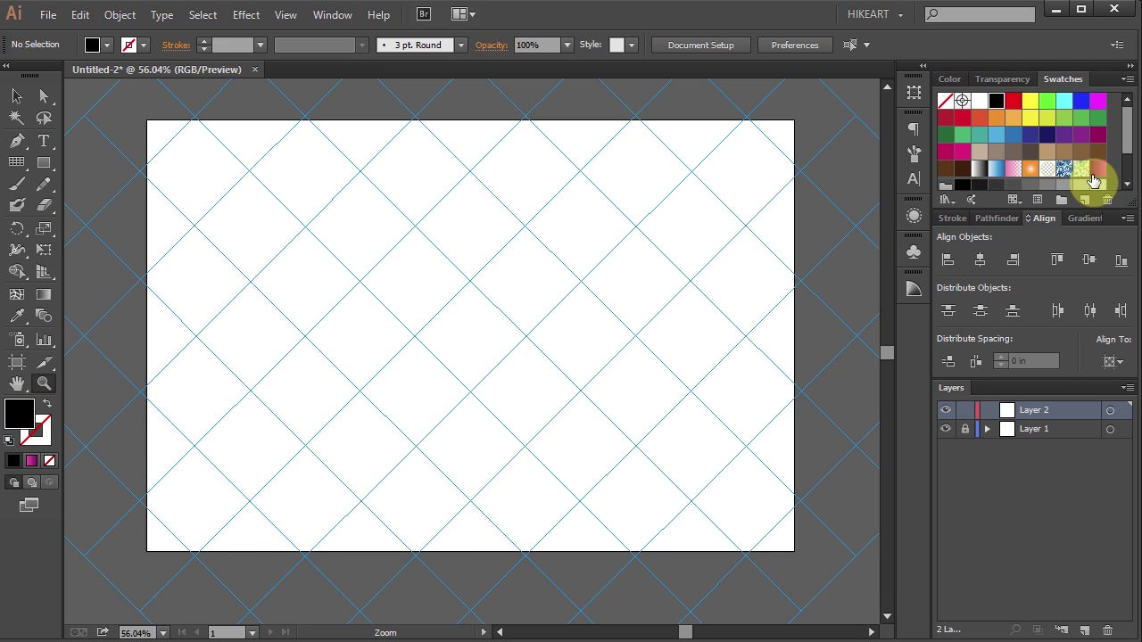
click(1097, 172)
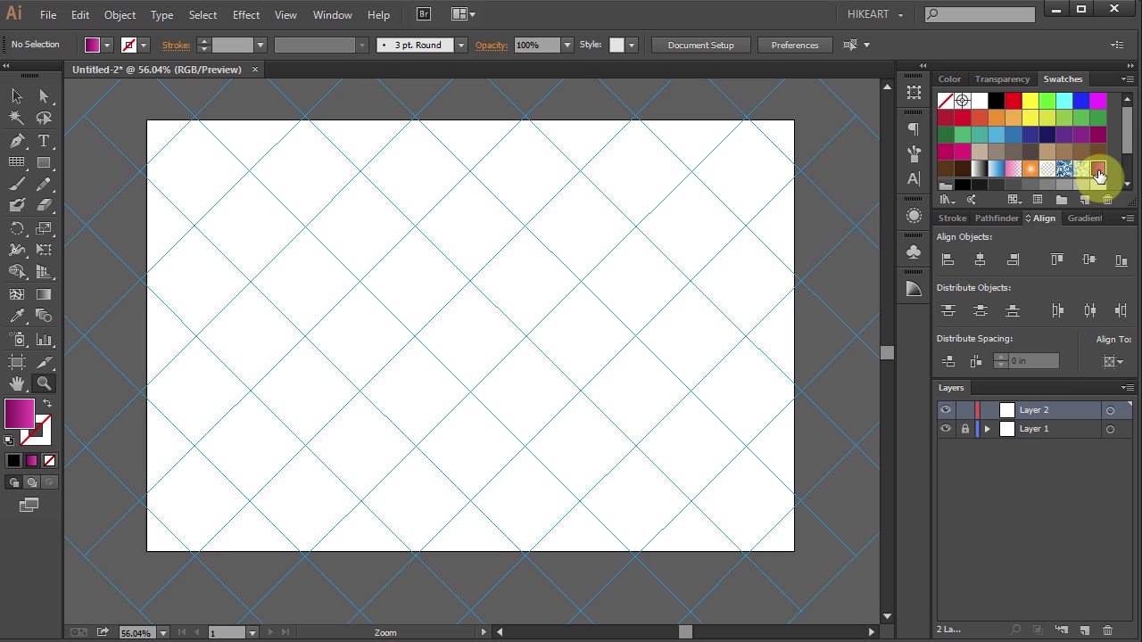
click(1081, 220)
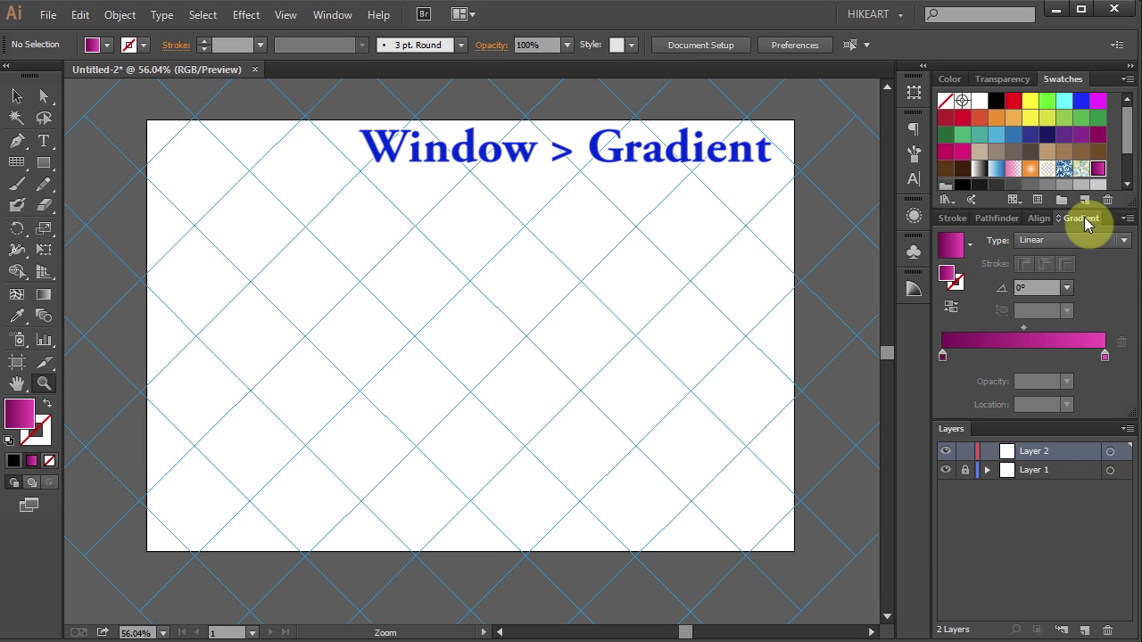
double_click(1104, 356)
double_click(942, 355)
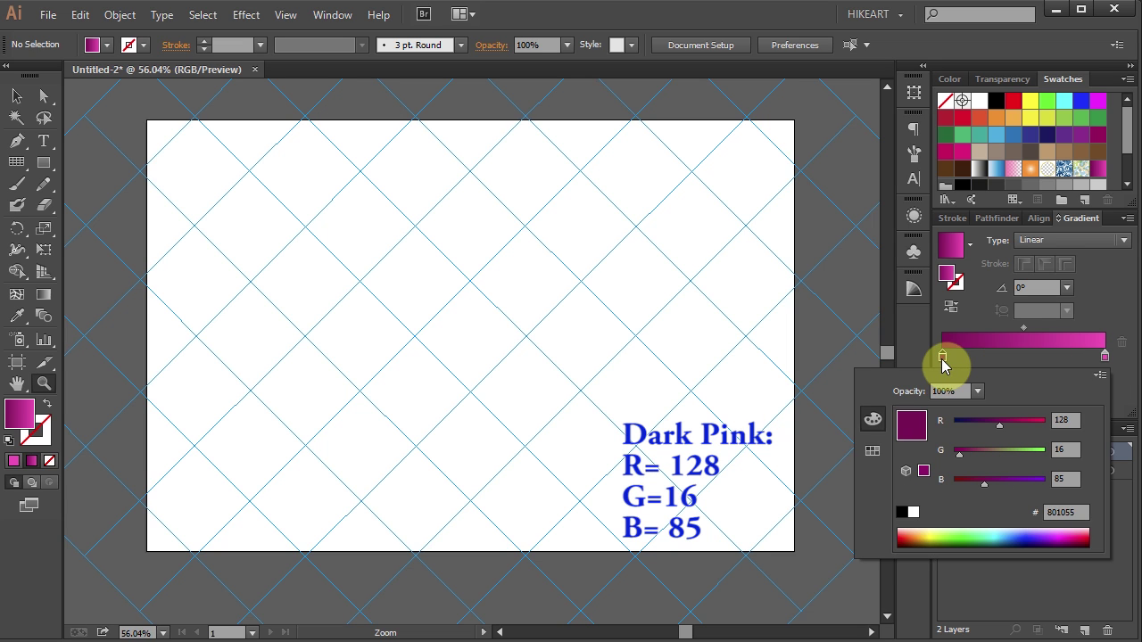
- Confirm the dark pink stop and draw an 18 x 12 in gradient rectangle over the artboard
click(972, 327)
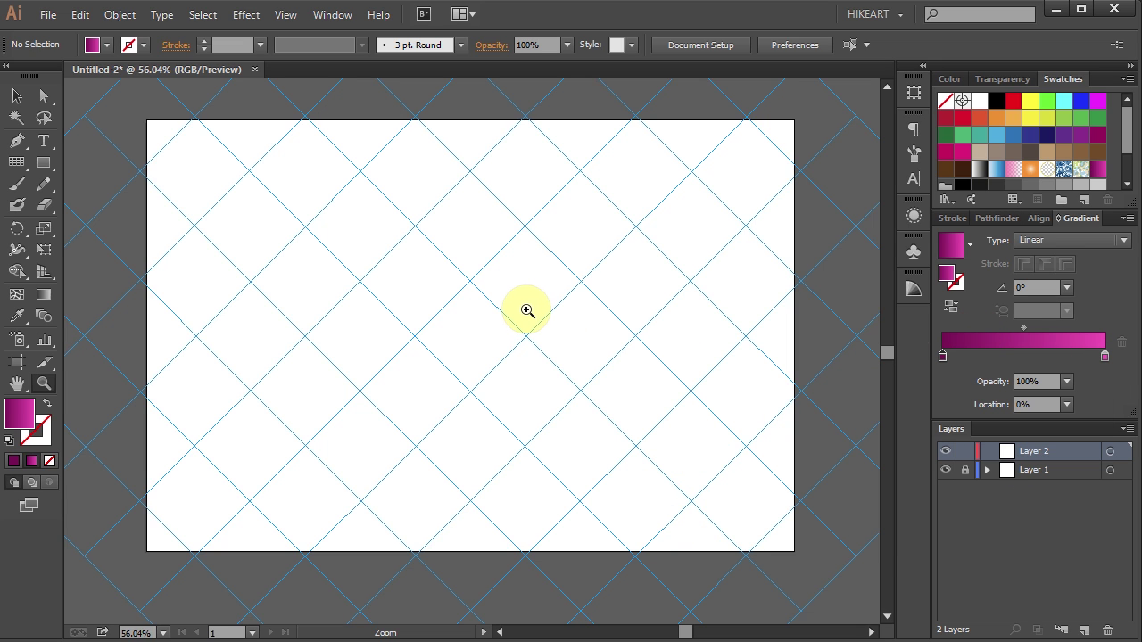
key(m)
key(m)
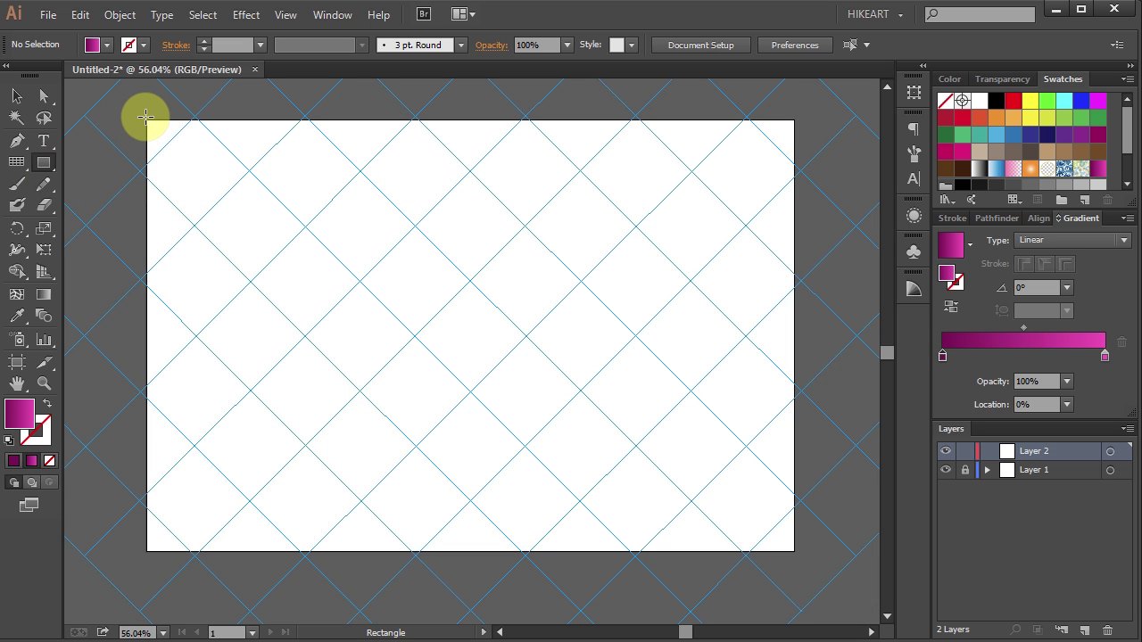
drag(147, 120, 794, 552)
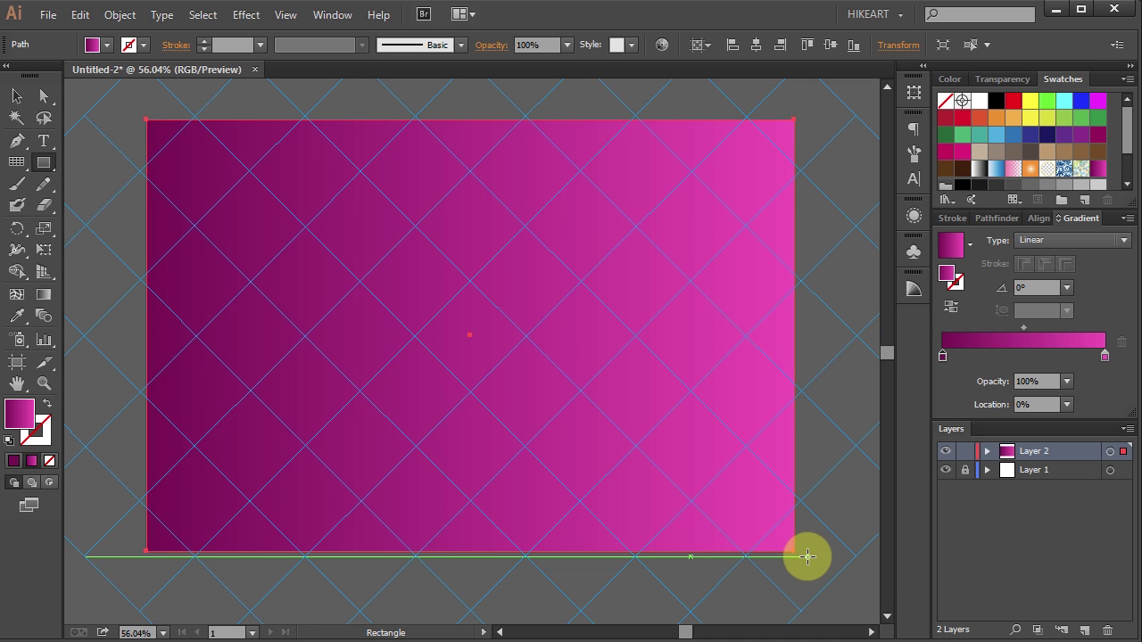
- With the Knife tool, make straight 45° cuts off the rectangle's top-left corner
click(47, 211)
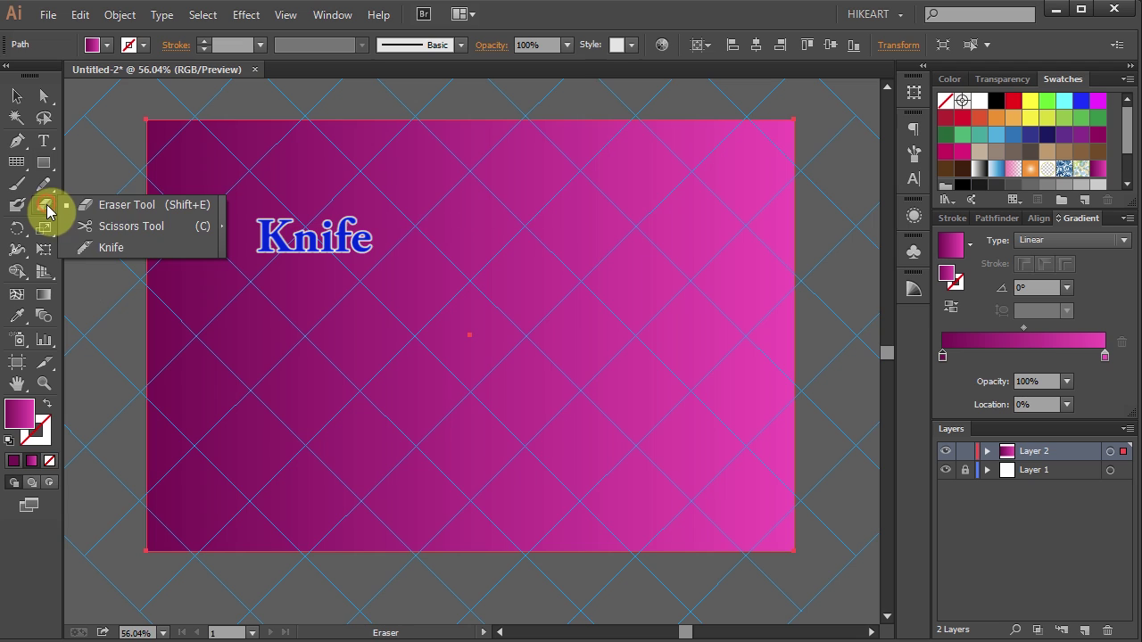
click(123, 248)
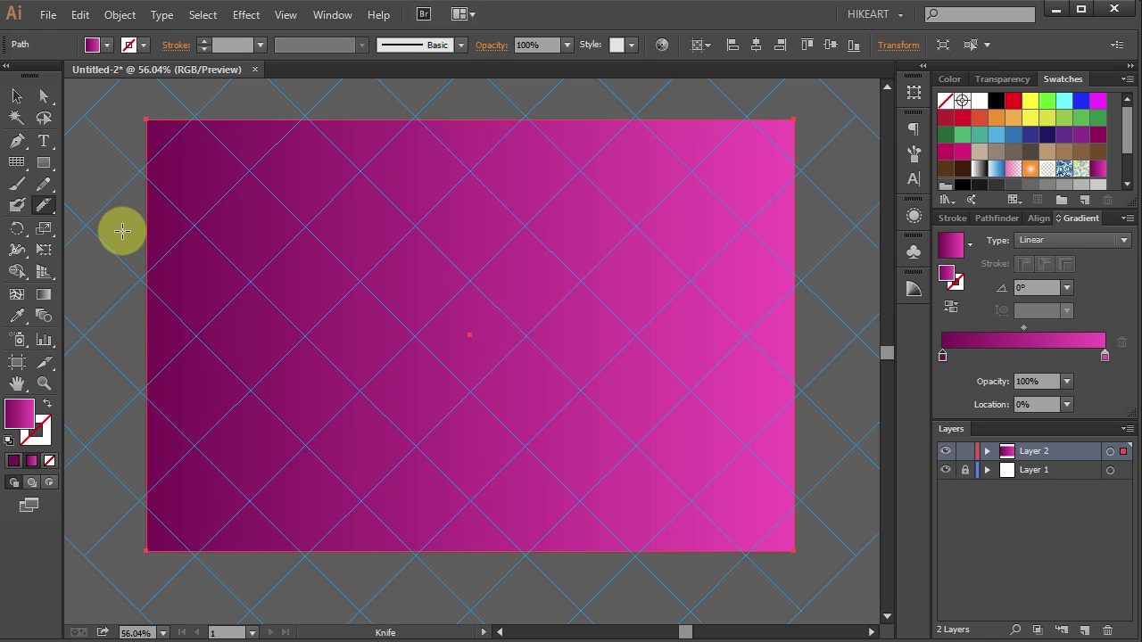
key(alt)
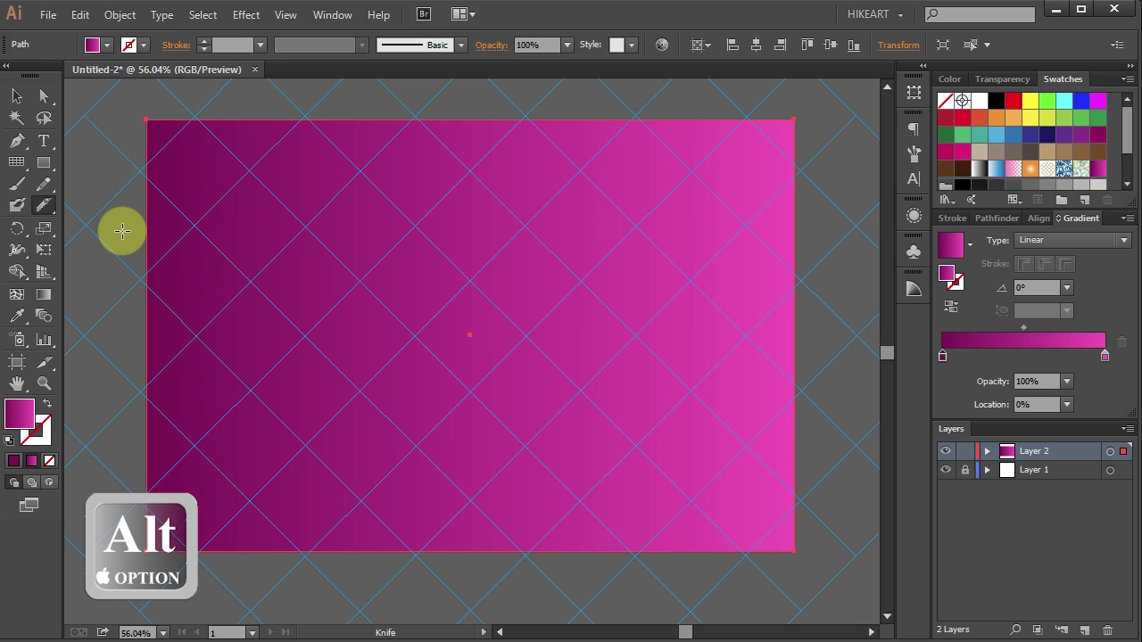
drag(138, 170, 139, 170)
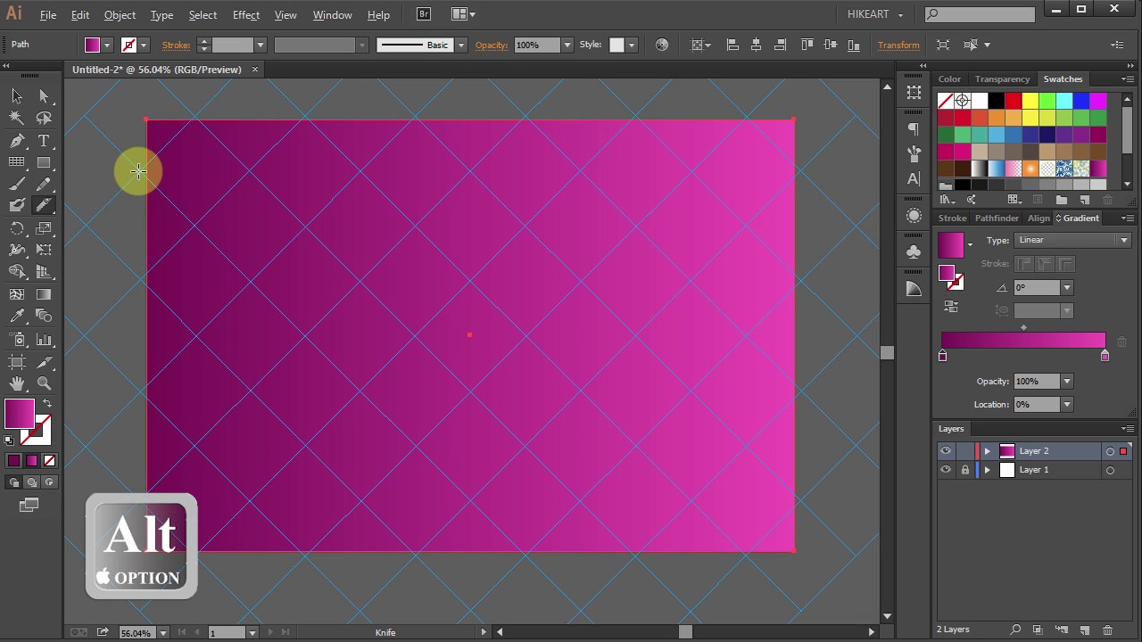
drag(143, 169, 205, 109)
key(shift)
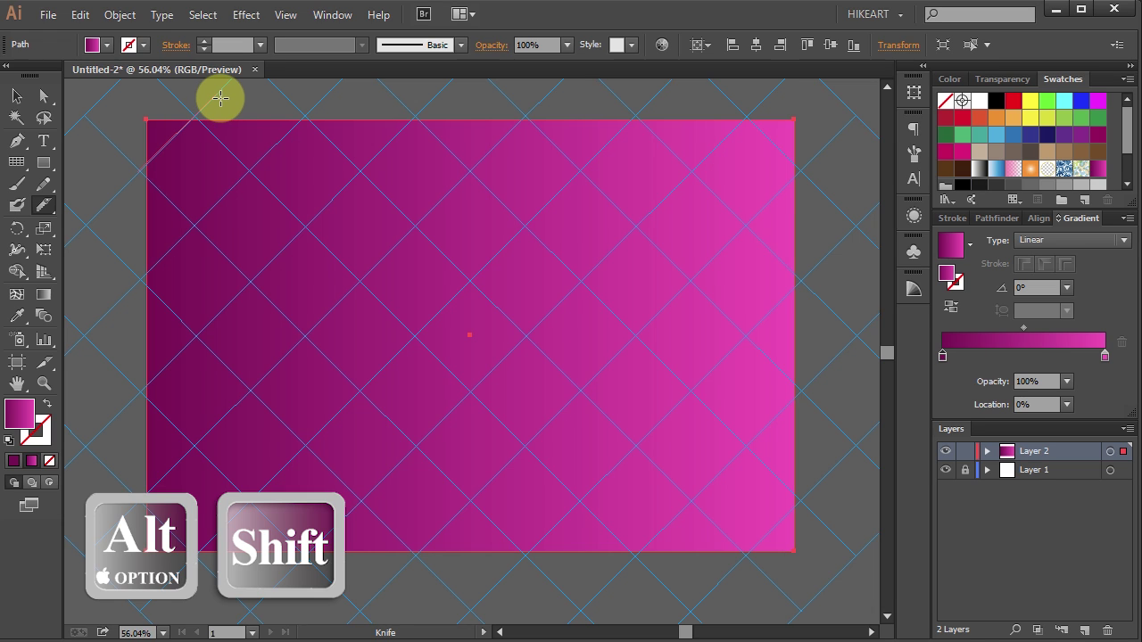
drag(221, 98, 227, 96)
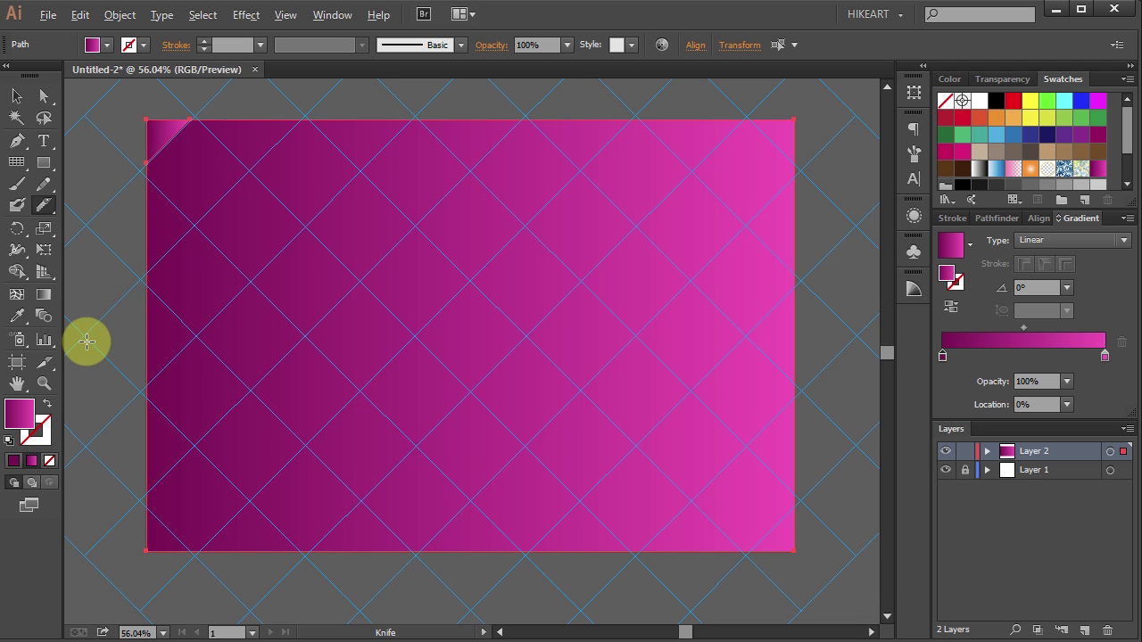
- Slice along the remaining diagonal grid lines from the top, bottom and top-right edges
key(alt)
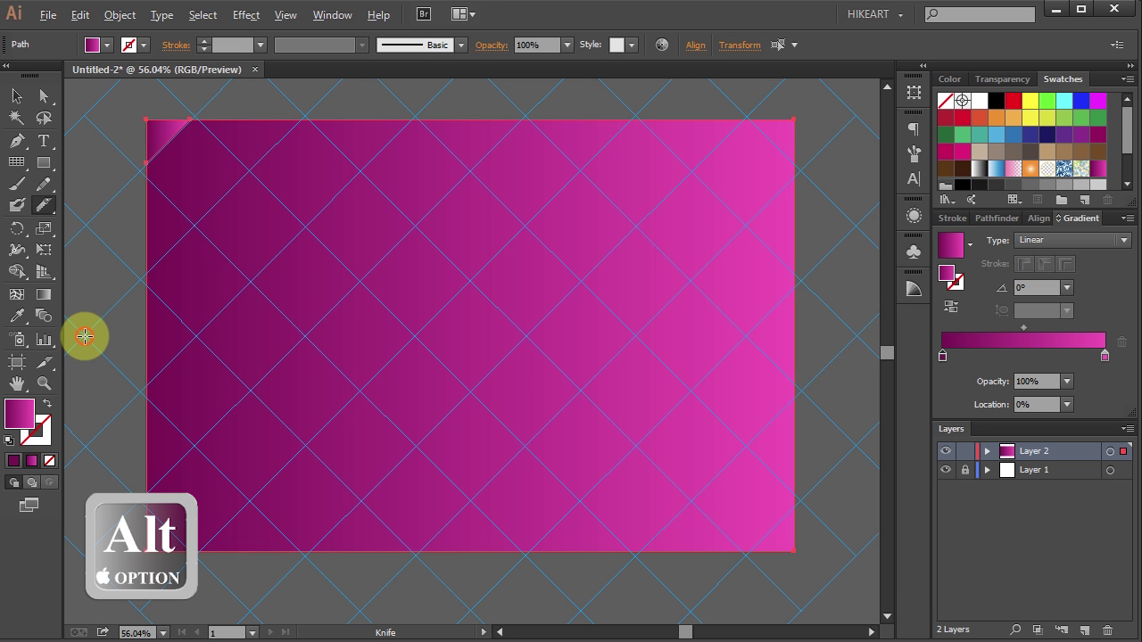
drag(84, 336, 389, 274)
key(space)
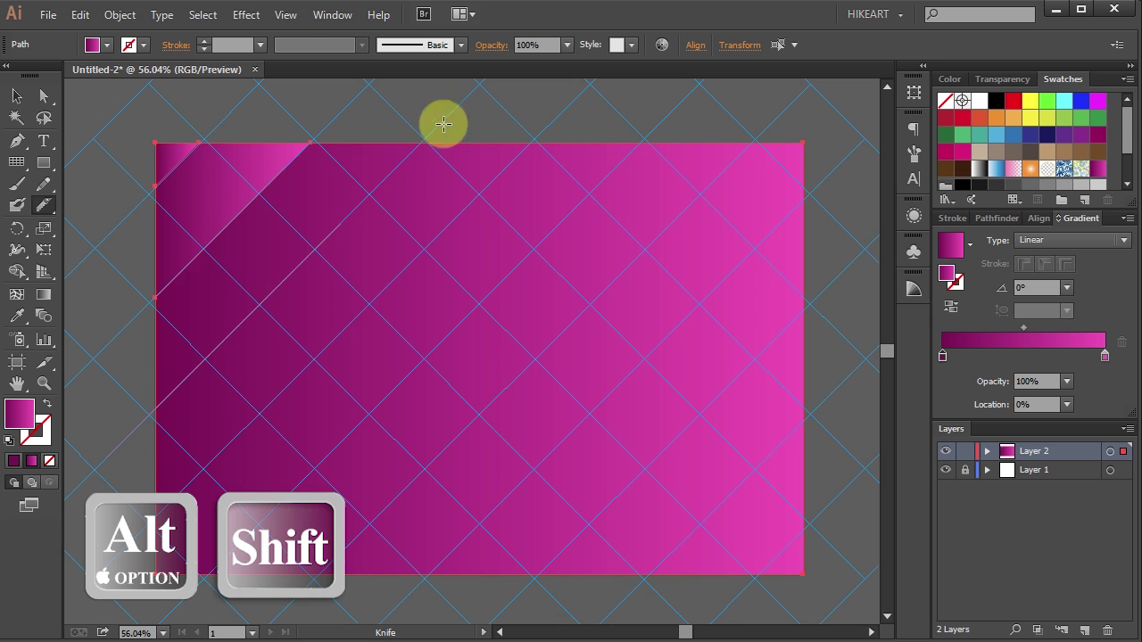
drag(444, 122, 565, 122)
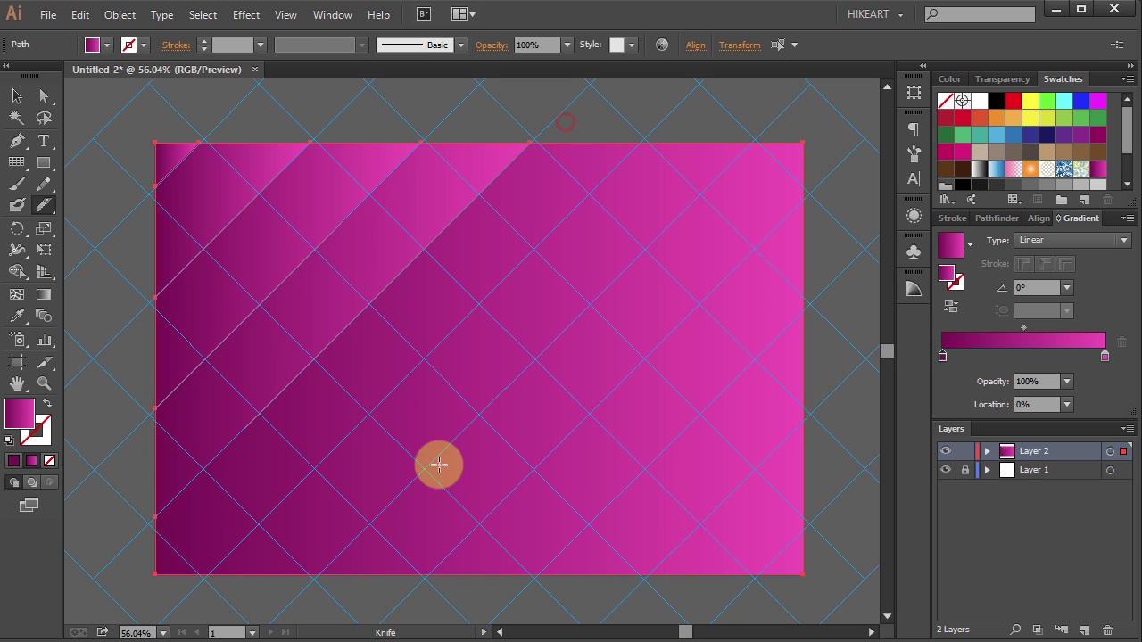
drag(180, 599, 667, 154)
drag(301, 594, 773, 122)
drag(408, 593, 821, 287)
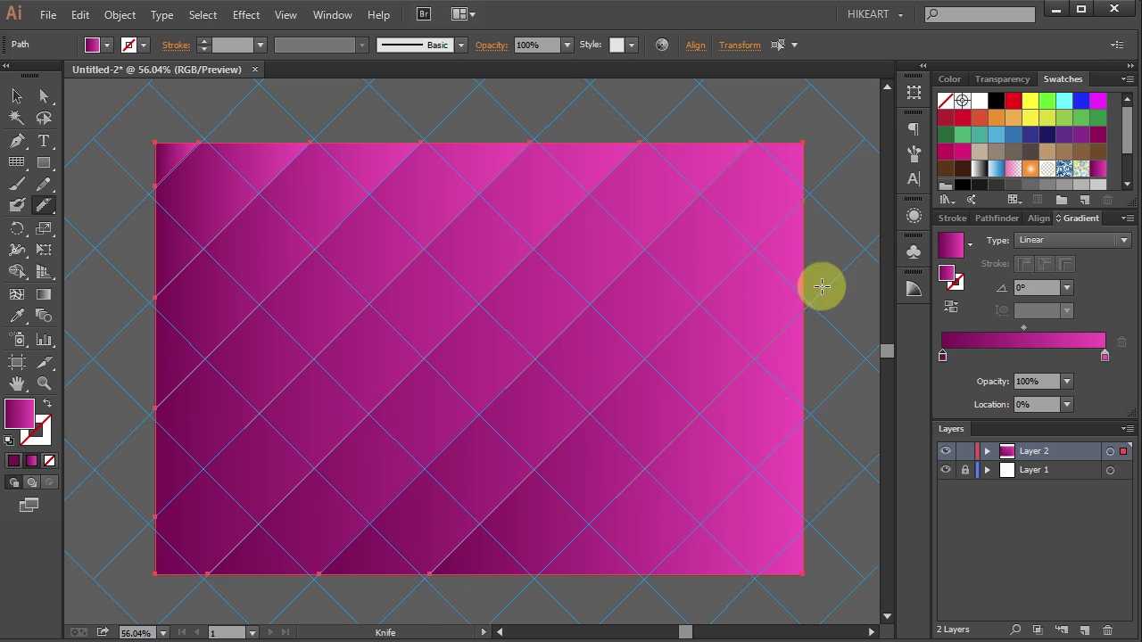
drag(625, 596, 825, 396)
drag(744, 591, 844, 496)
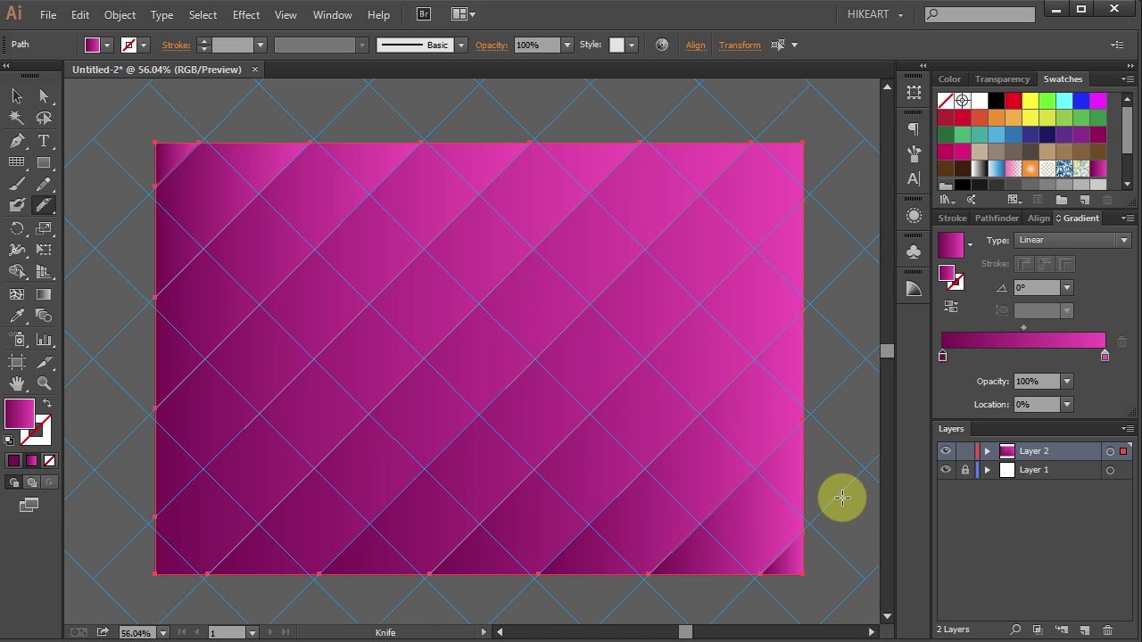
key(alt)
key(shift)
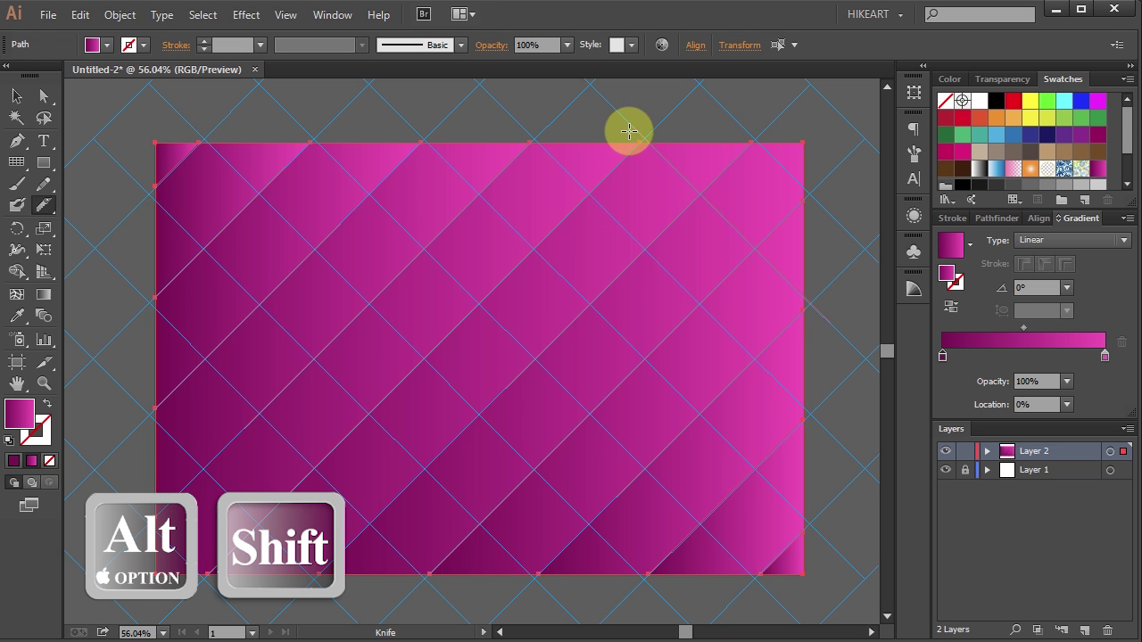
drag(630, 127, 821, 207)
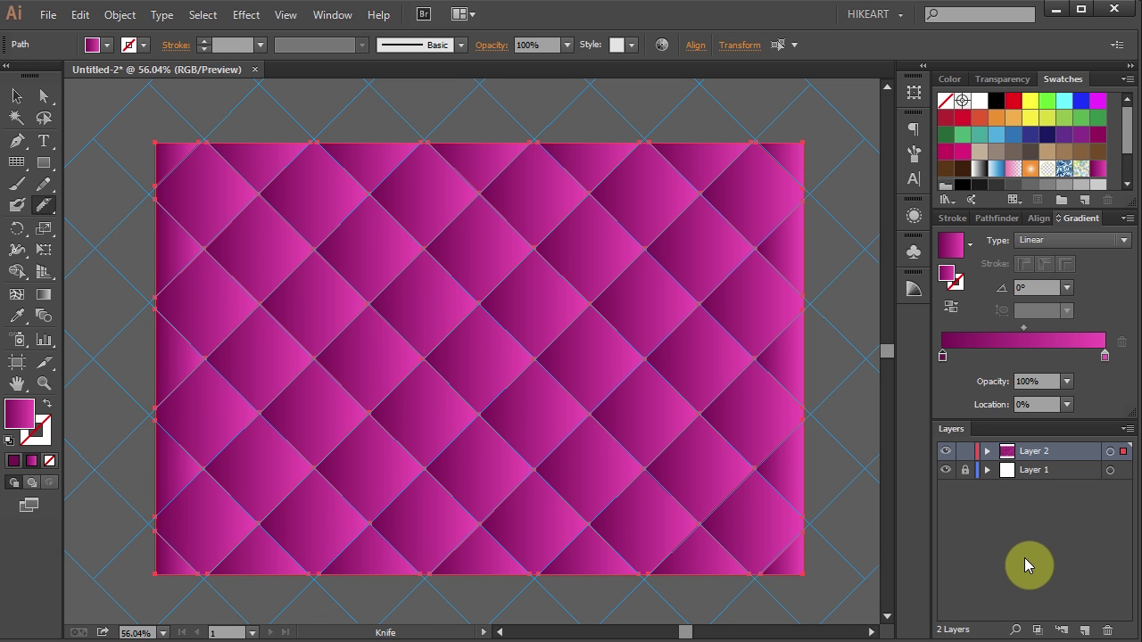
- Hide the guides and give Layer 2 a custom blue layer colour
key(ctrl+semicolon)
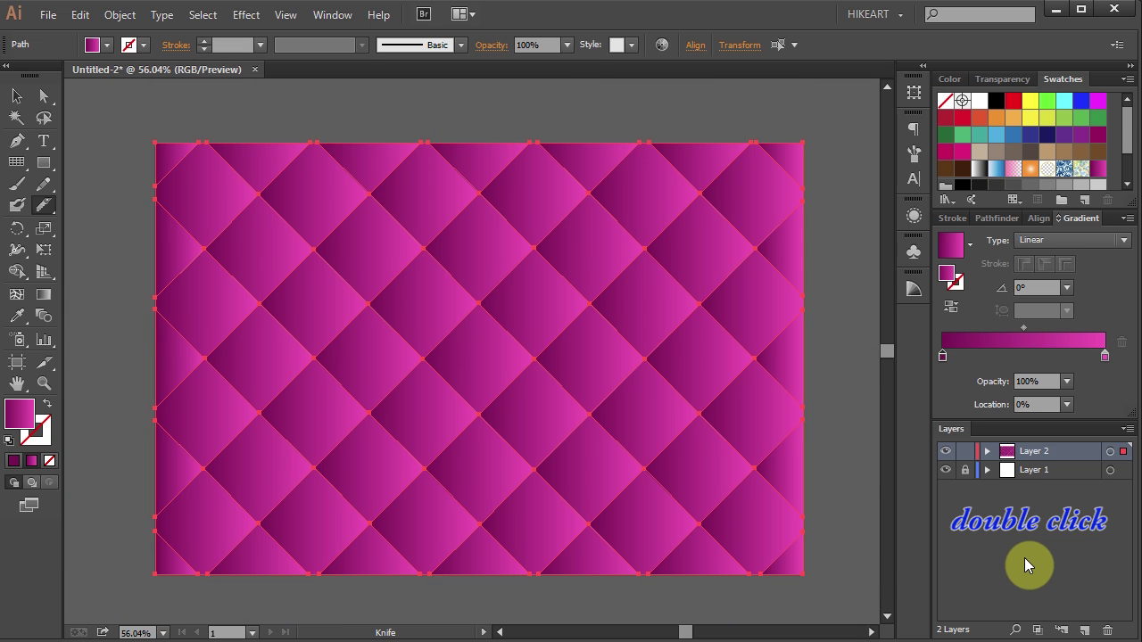
double_click(1076, 451)
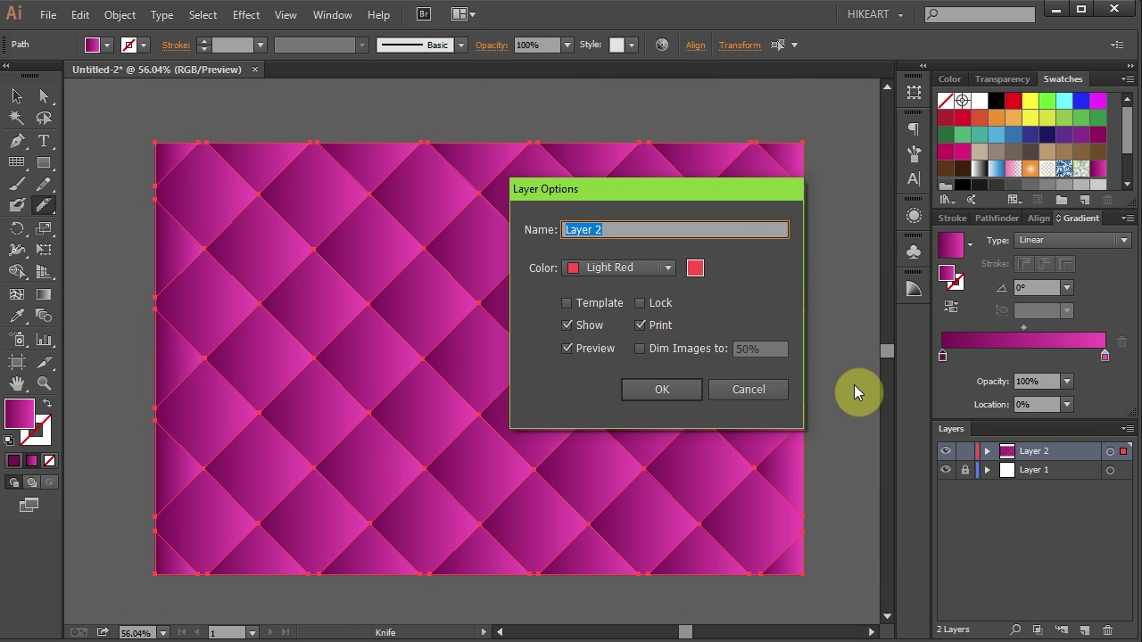
click(696, 269)
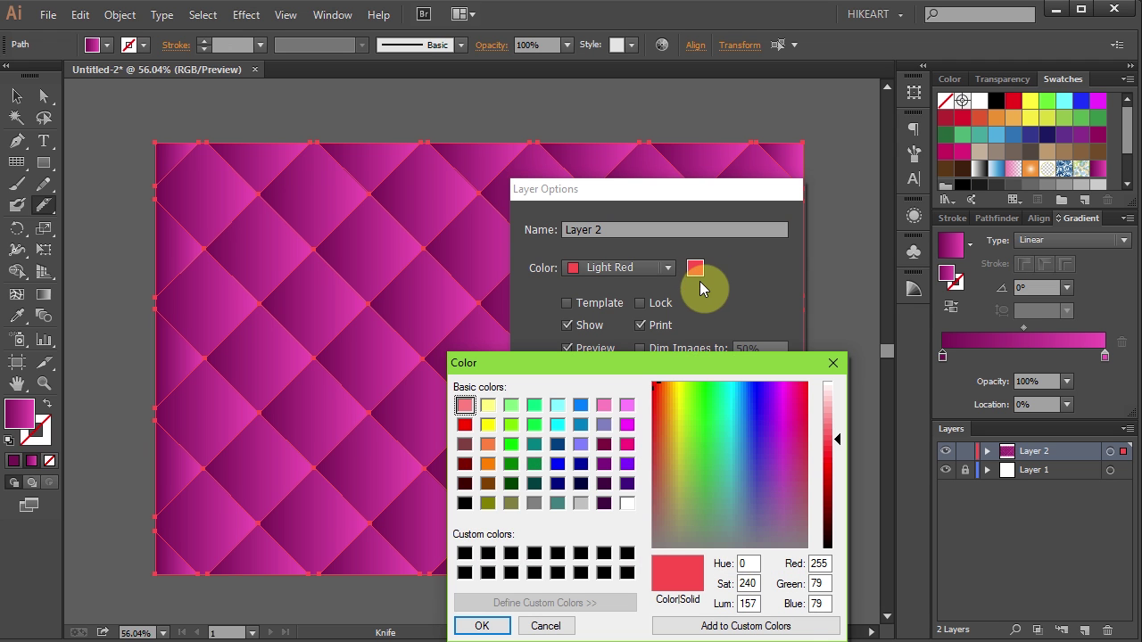
click(581, 405)
click(496, 624)
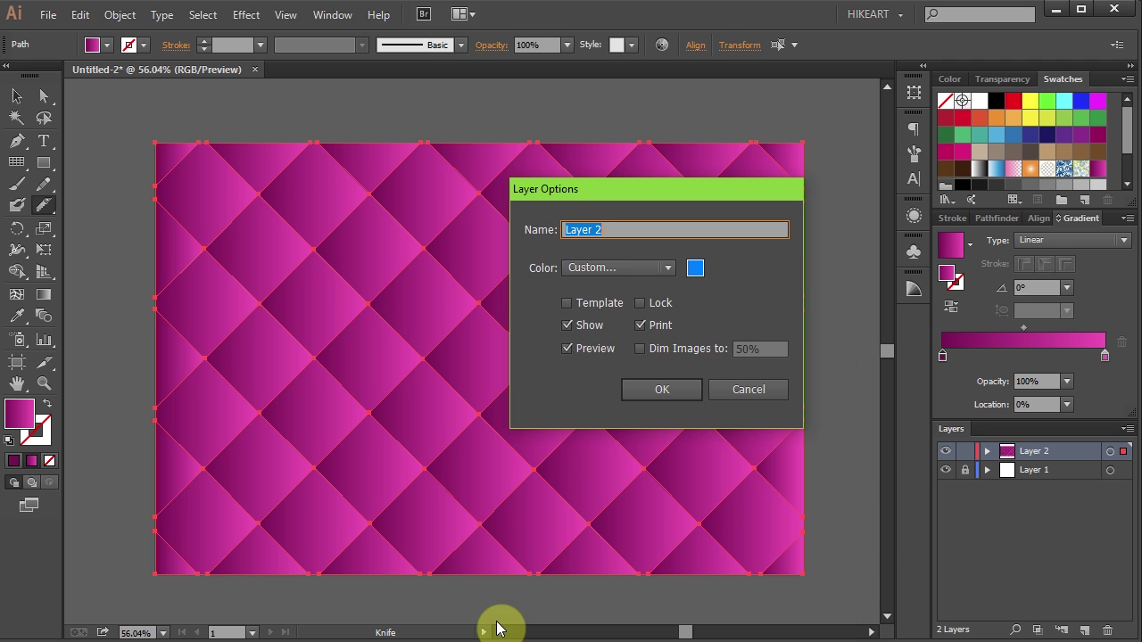
click(658, 389)
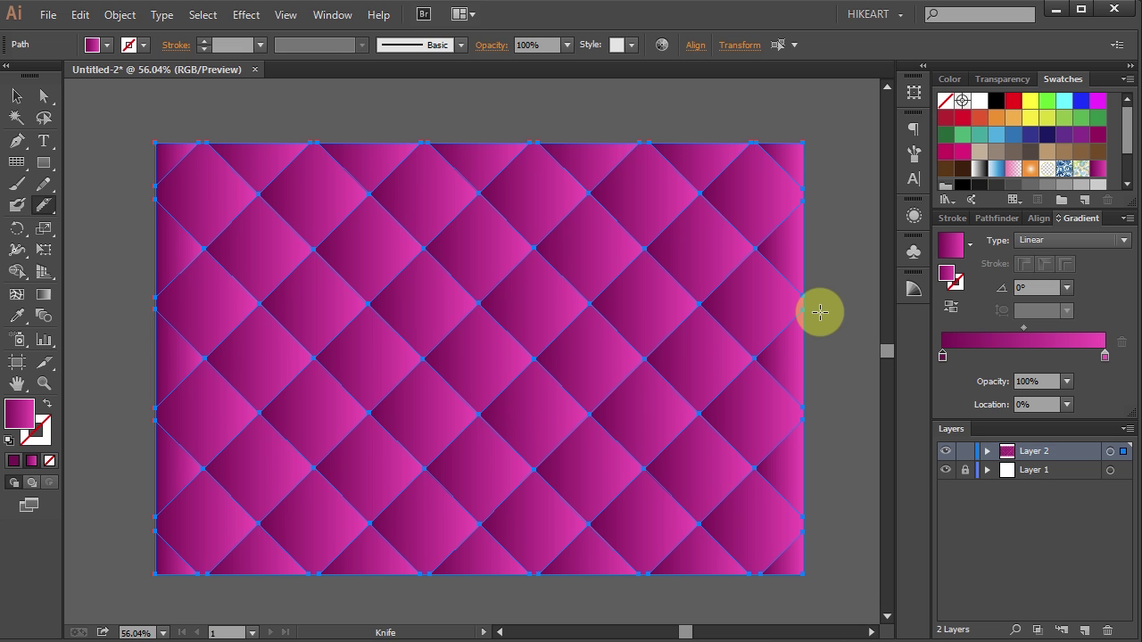
- With Direct Selection, reverse the gradient on the top-edge and right-edge triangles near the right corner
key(a)
key(ctrl+shift+a)
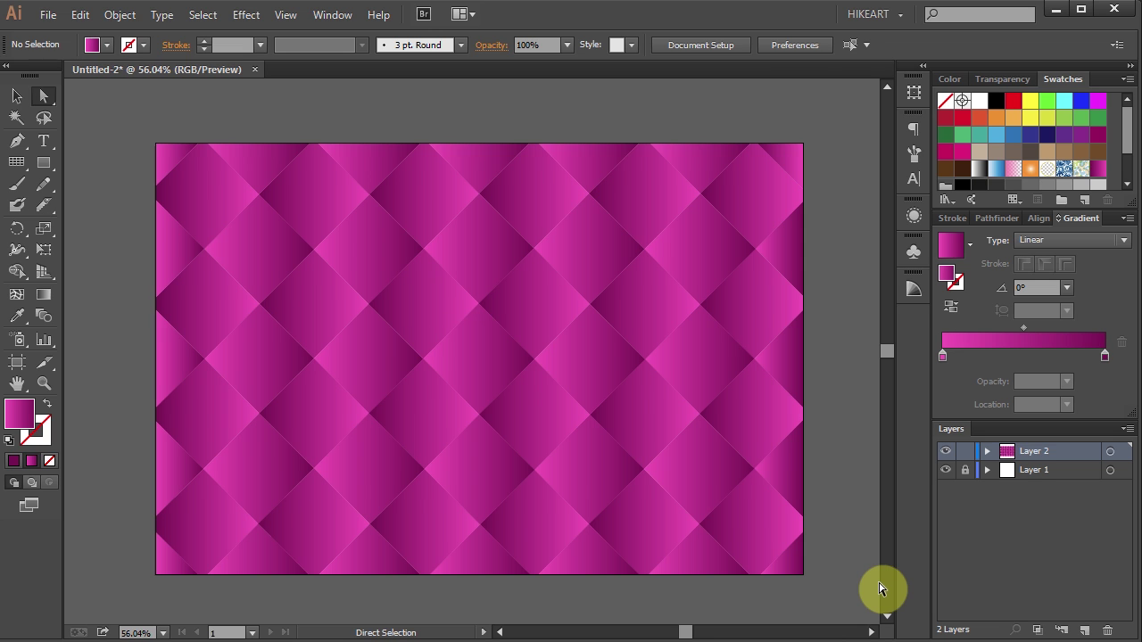
key(ctrl+a)
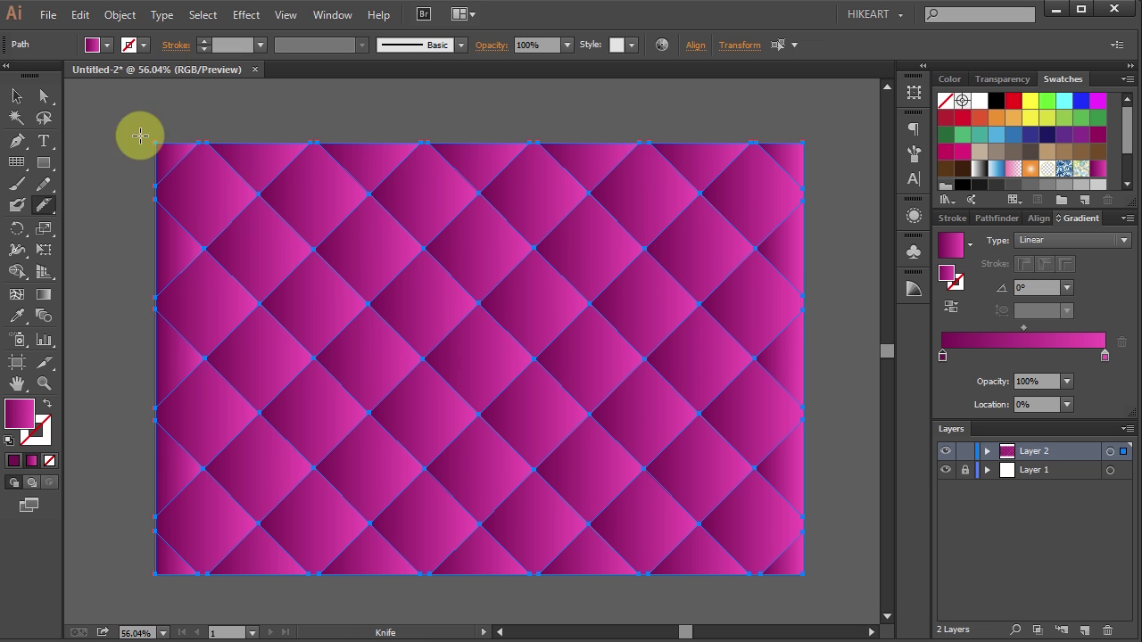
click(47, 94)
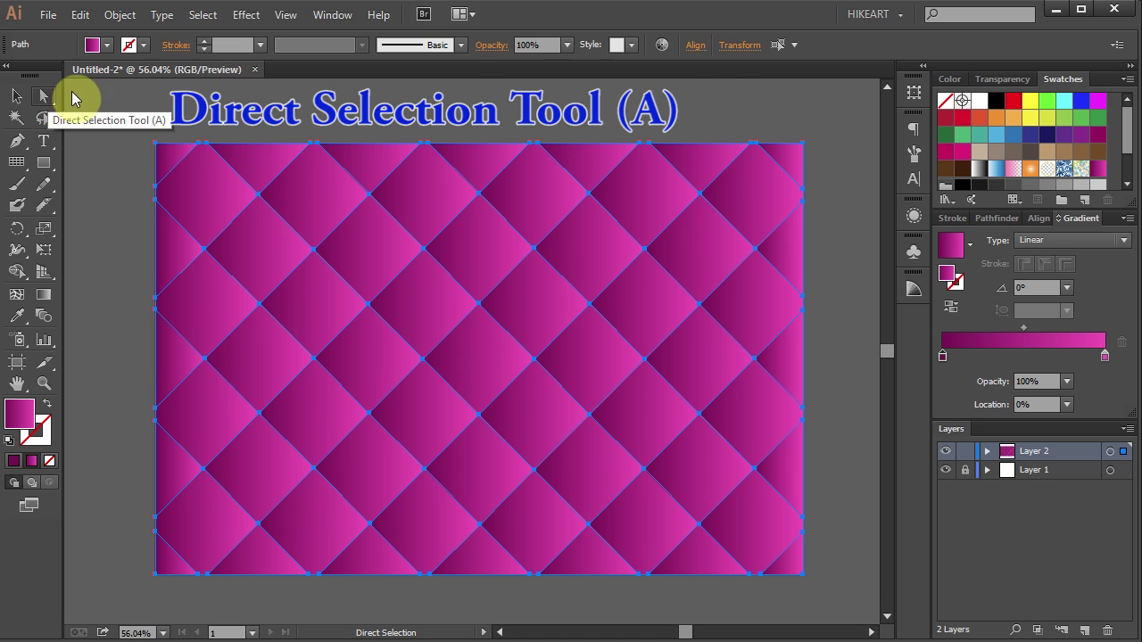
click(517, 108)
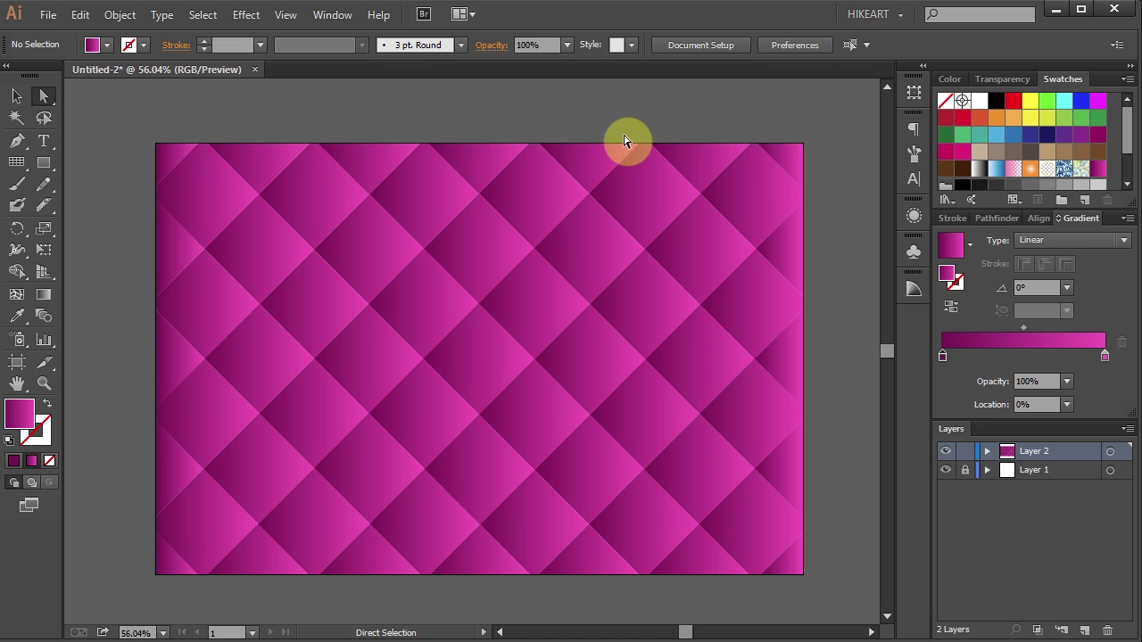
click(707, 170)
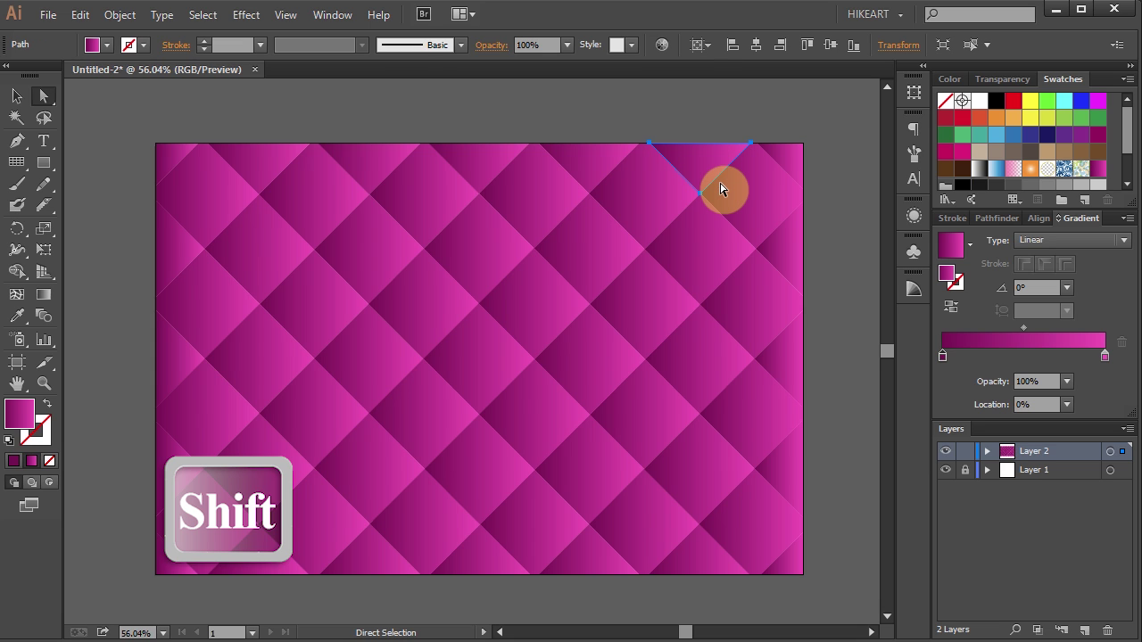
shift+click(789, 252)
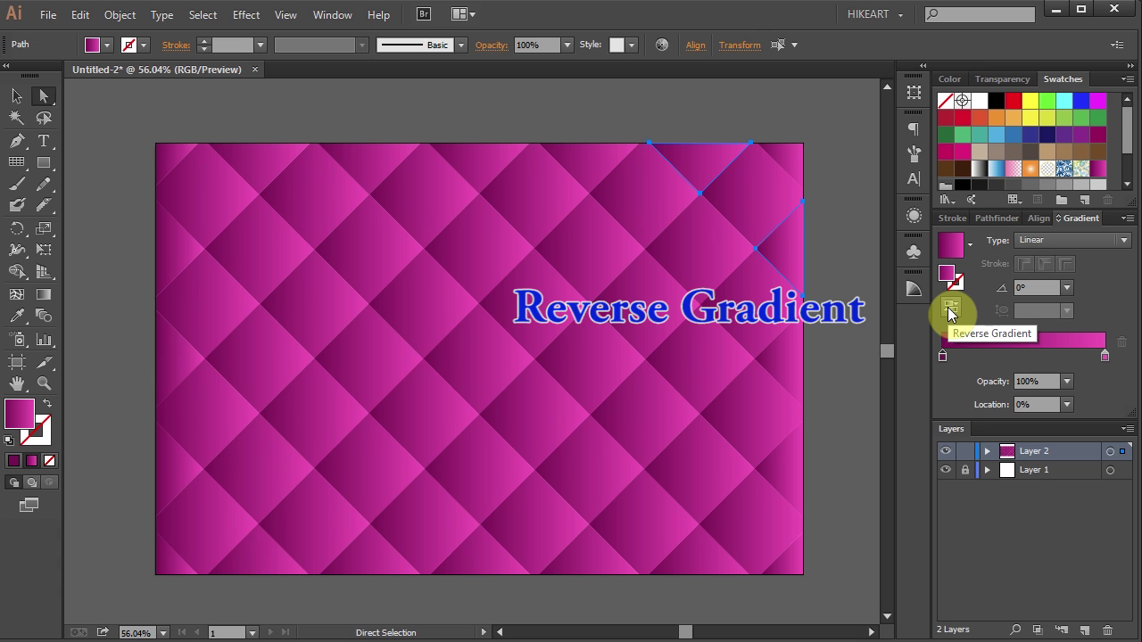
click(948, 307)
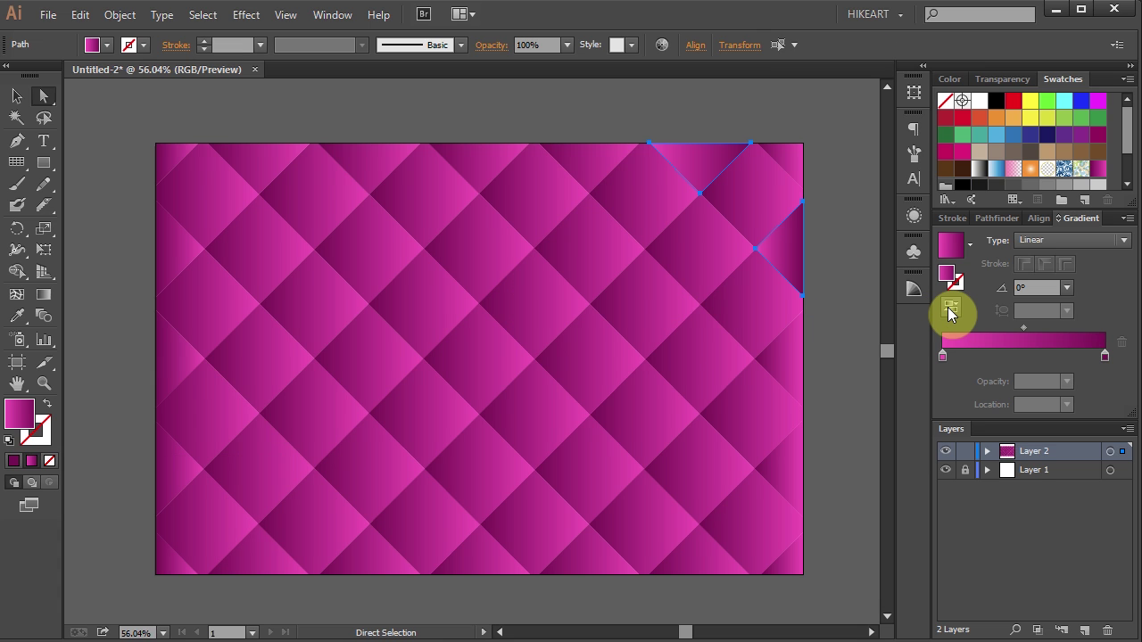
- Reverse the gradient on the next diagonal row: top-edge triangle, two diamonds and right-edge triangle
shift+click(594, 174)
click(593, 174)
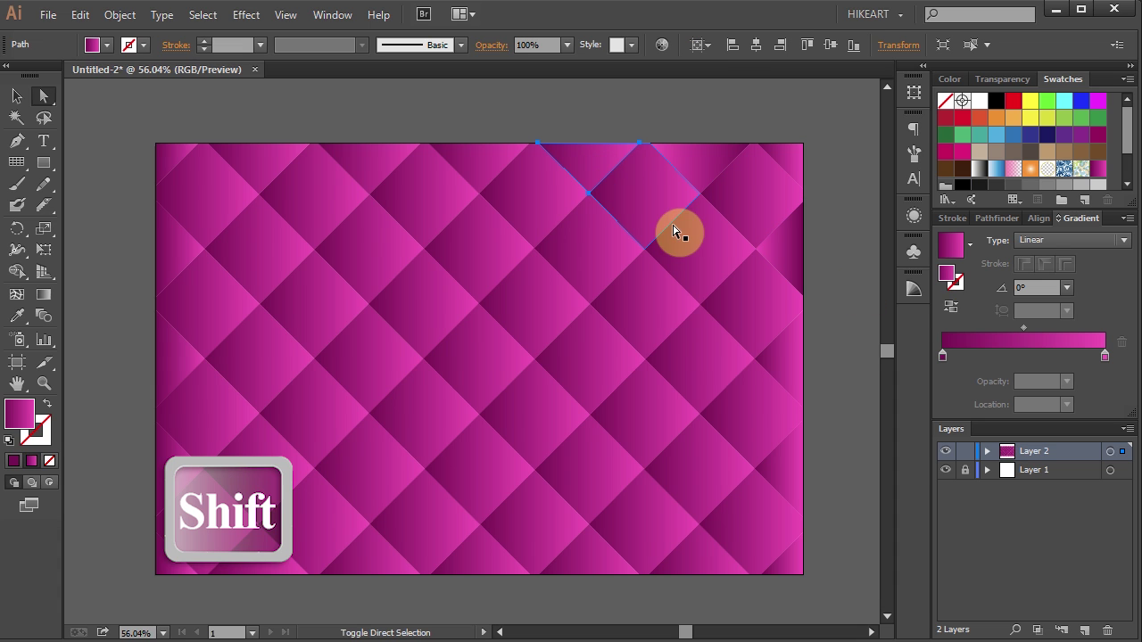
shift+click(705, 257)
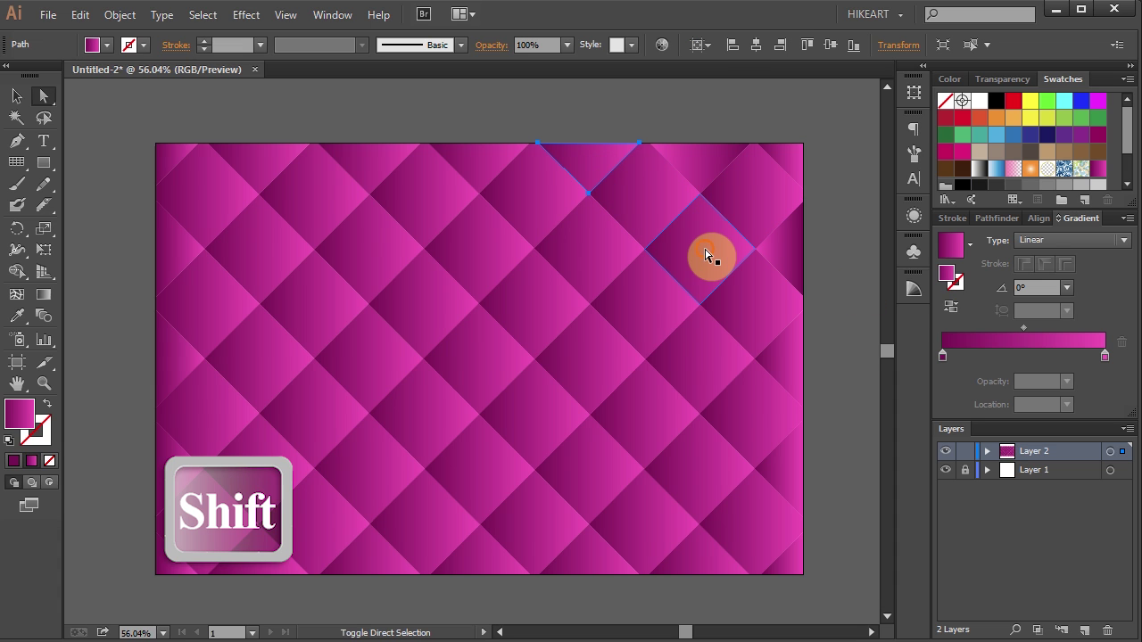
shift+click(775, 320)
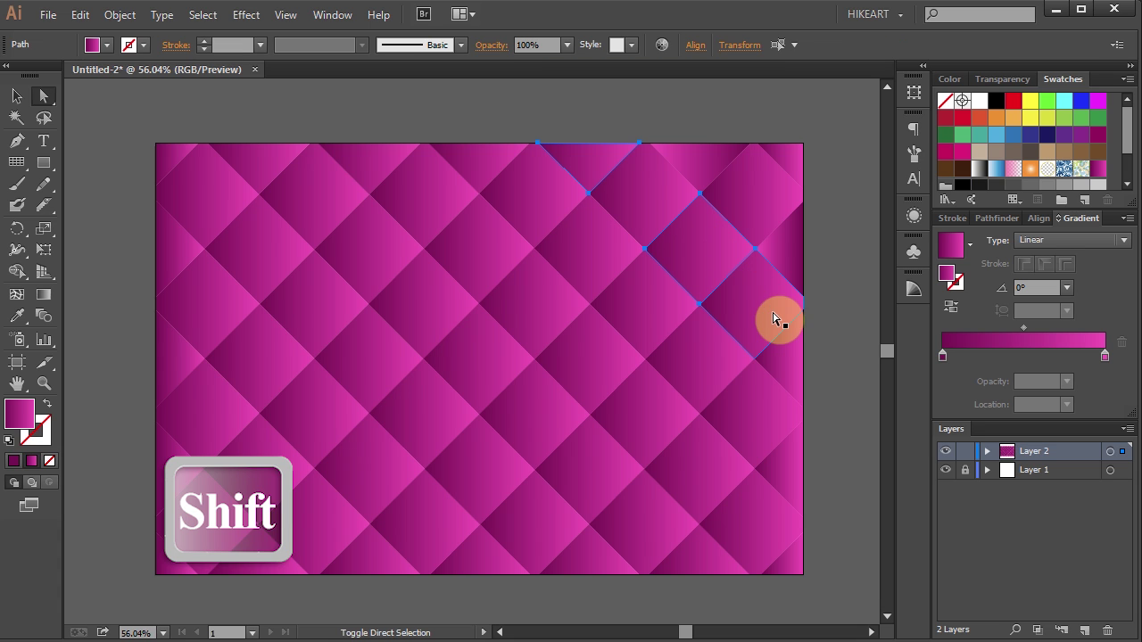
shift+click(794, 340)
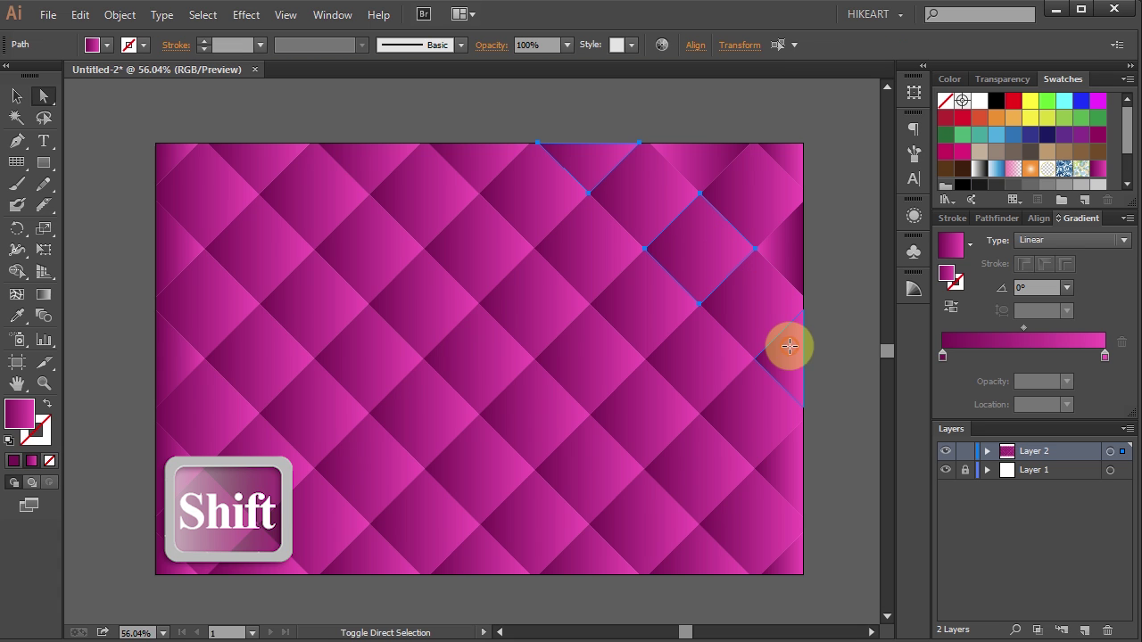
click(955, 309)
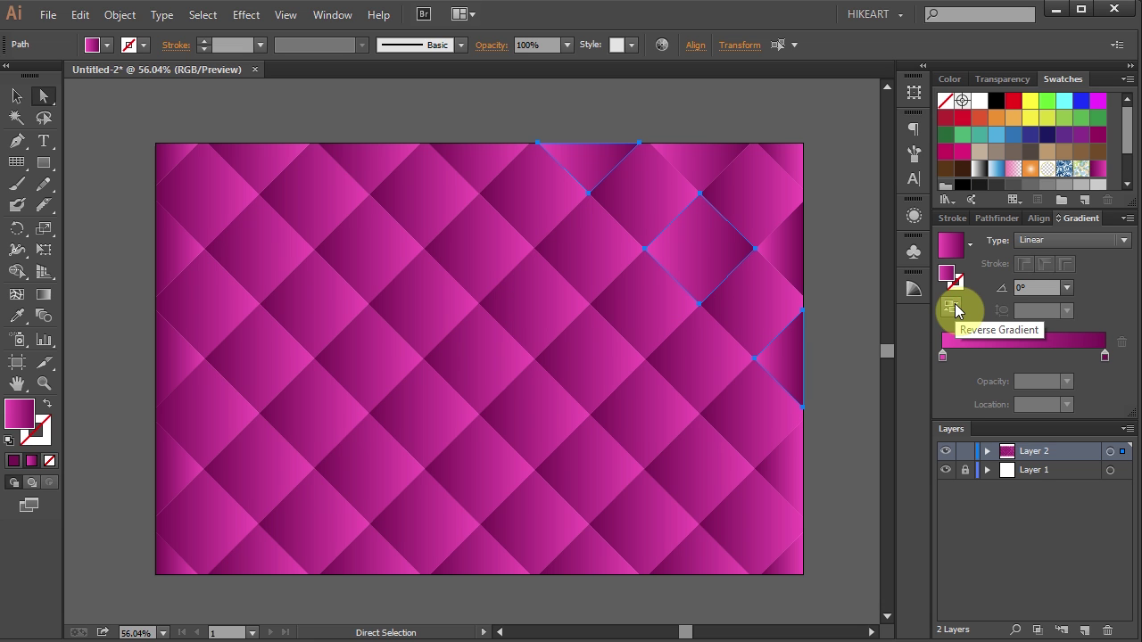
- Reverse the gradient on the long diagonal chain and the left-side corner pieces, then deselect
click(490, 167)
shift+click(577, 235)
shift+click(651, 291)
shift+click(712, 352)
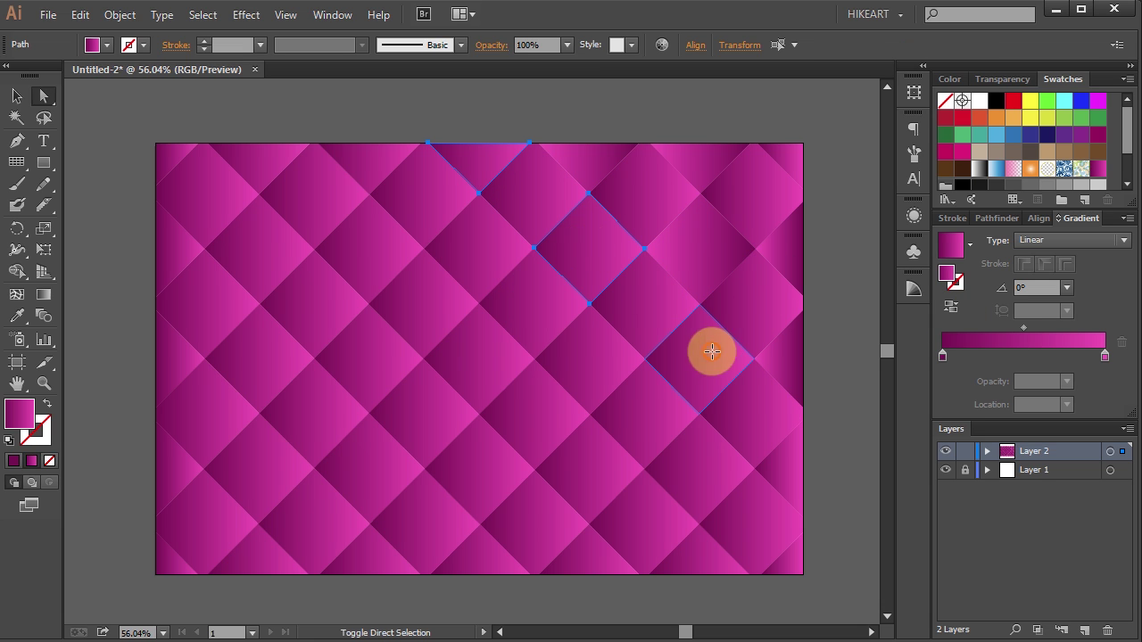
shift+click(768, 428)
shift+click(794, 470)
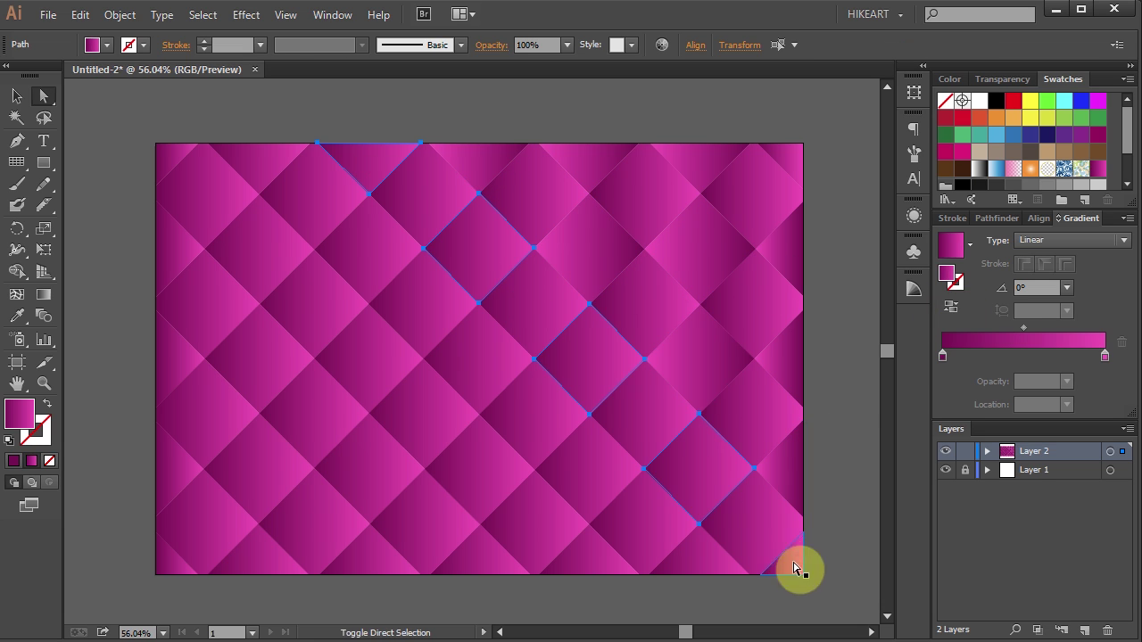
click(438, 331)
shift+click(194, 169)
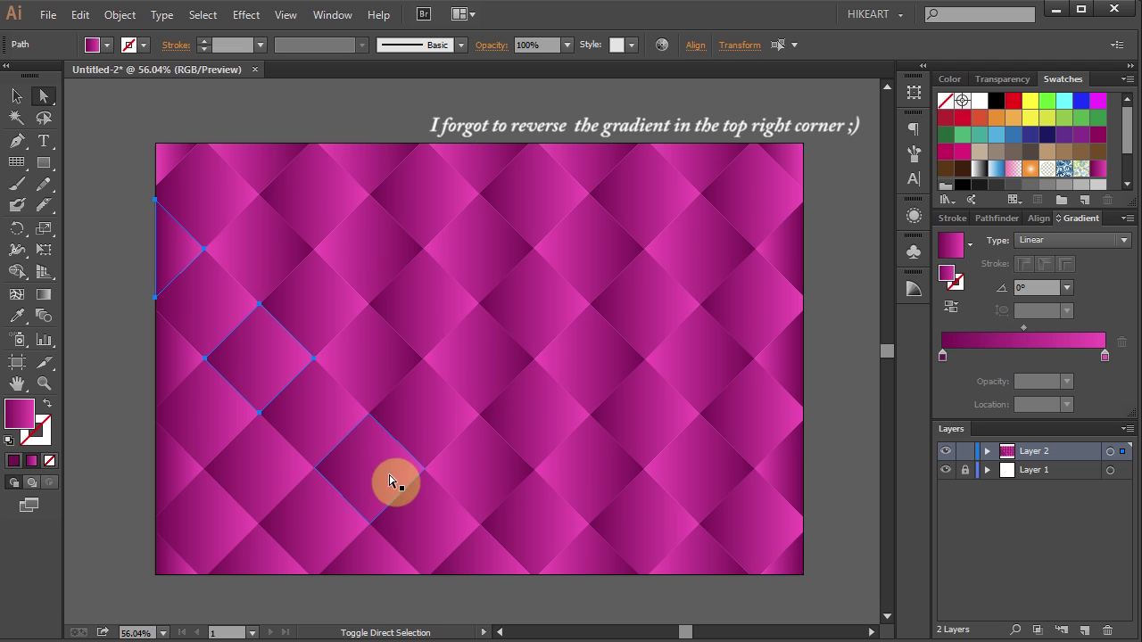
click(183, 468)
shift+click(262, 548)
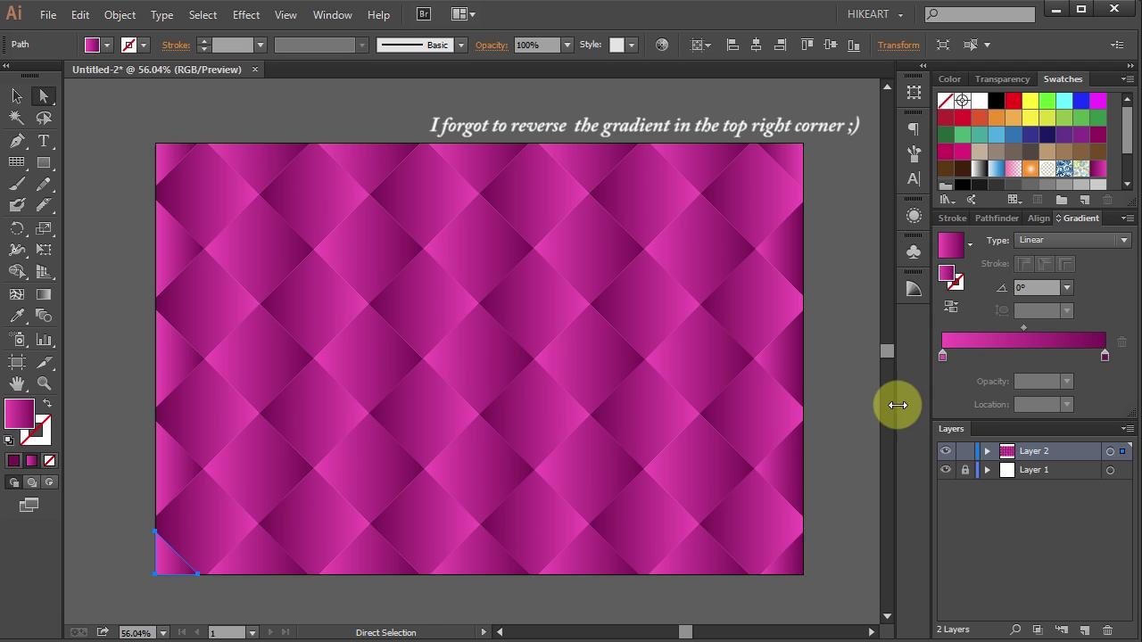
click(878, 589)
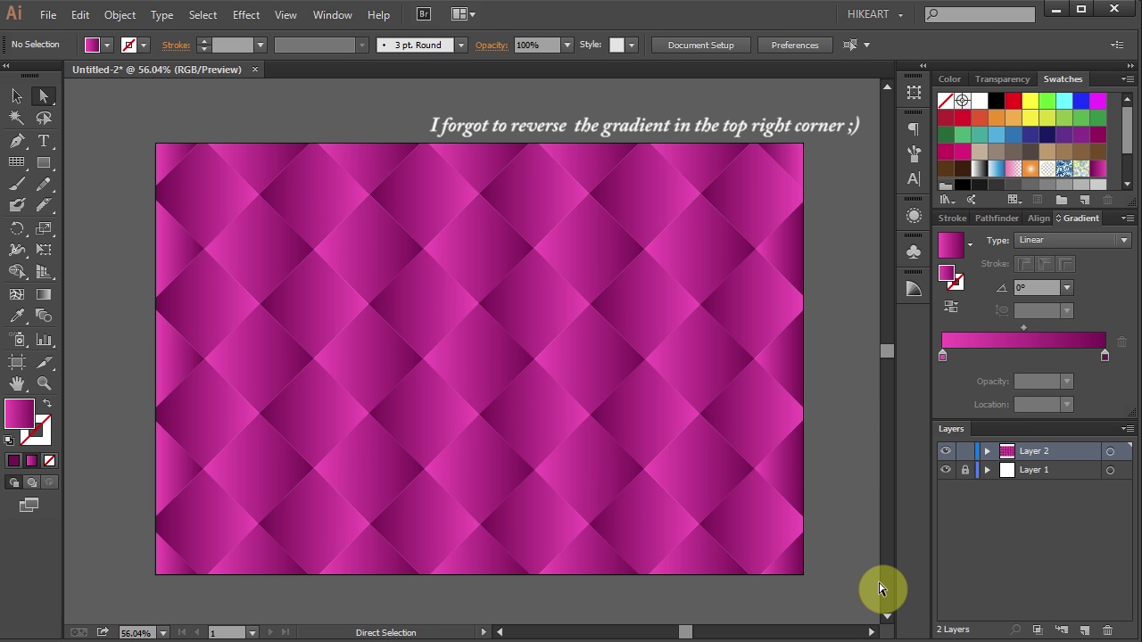
- Select every diamond and triangle on Layer 2 and group them into one object
click(987, 451)
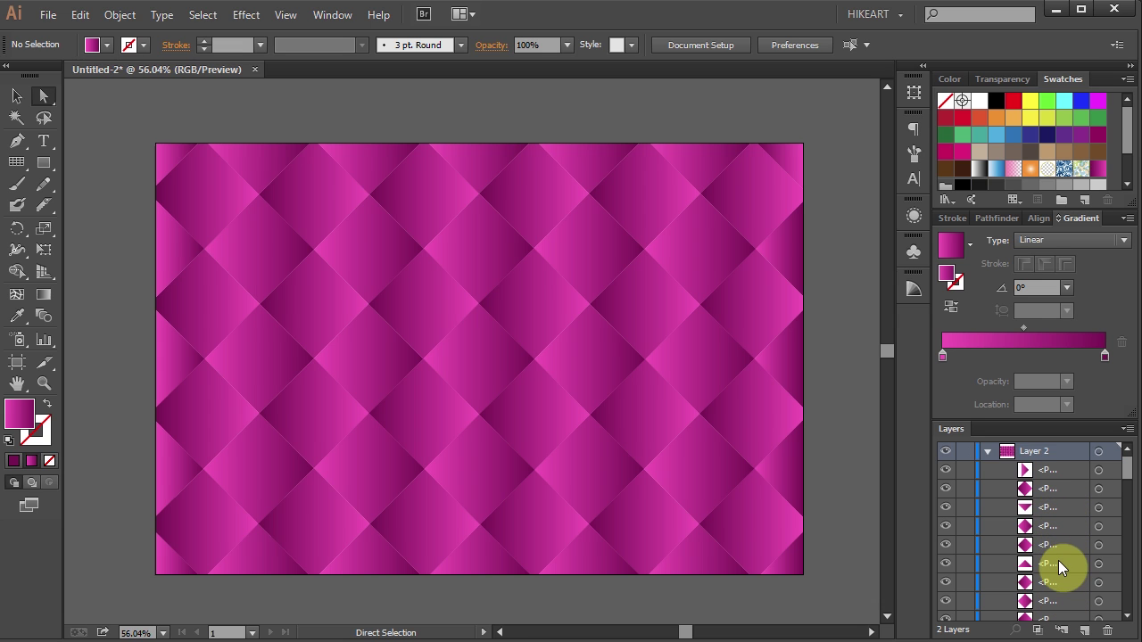
key(ctrl+a)
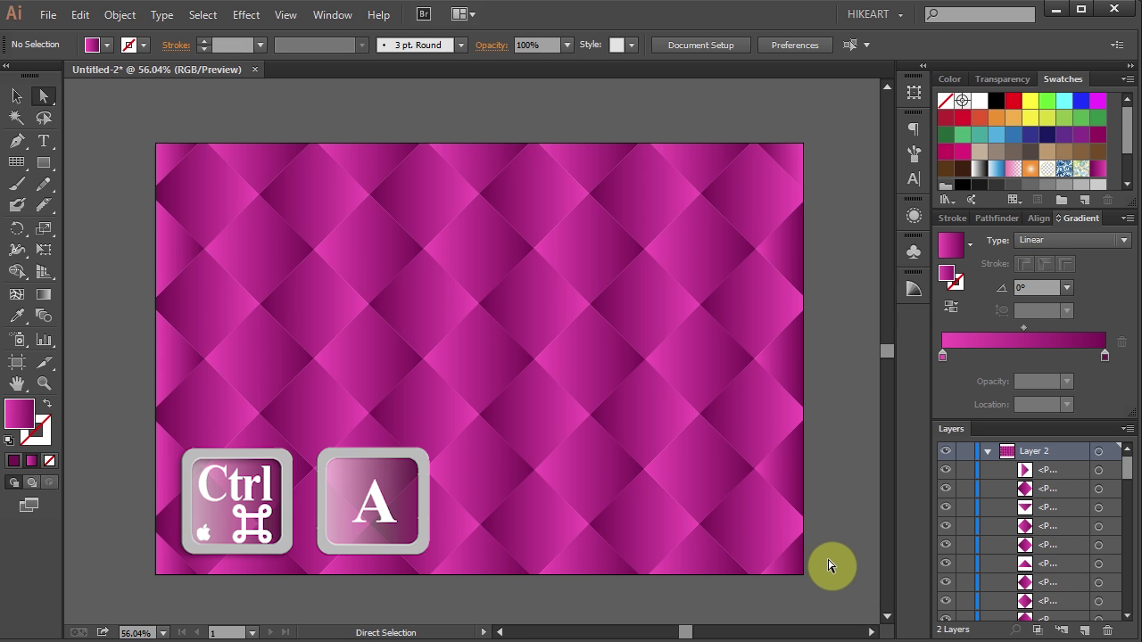
key(ctrl+g)
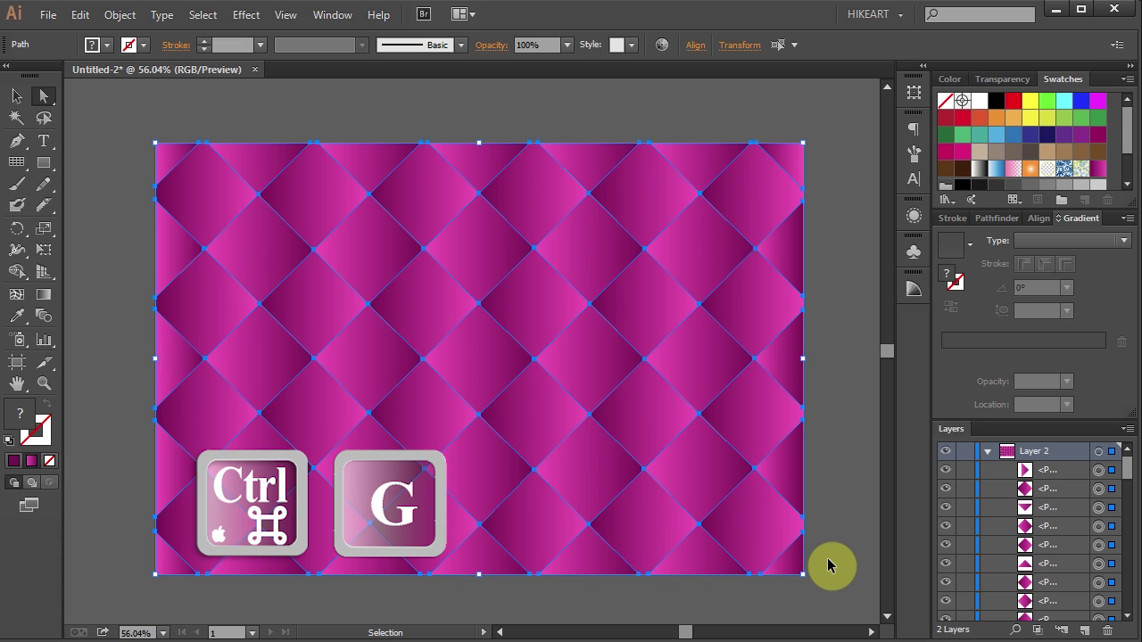
right_click(473, 284)
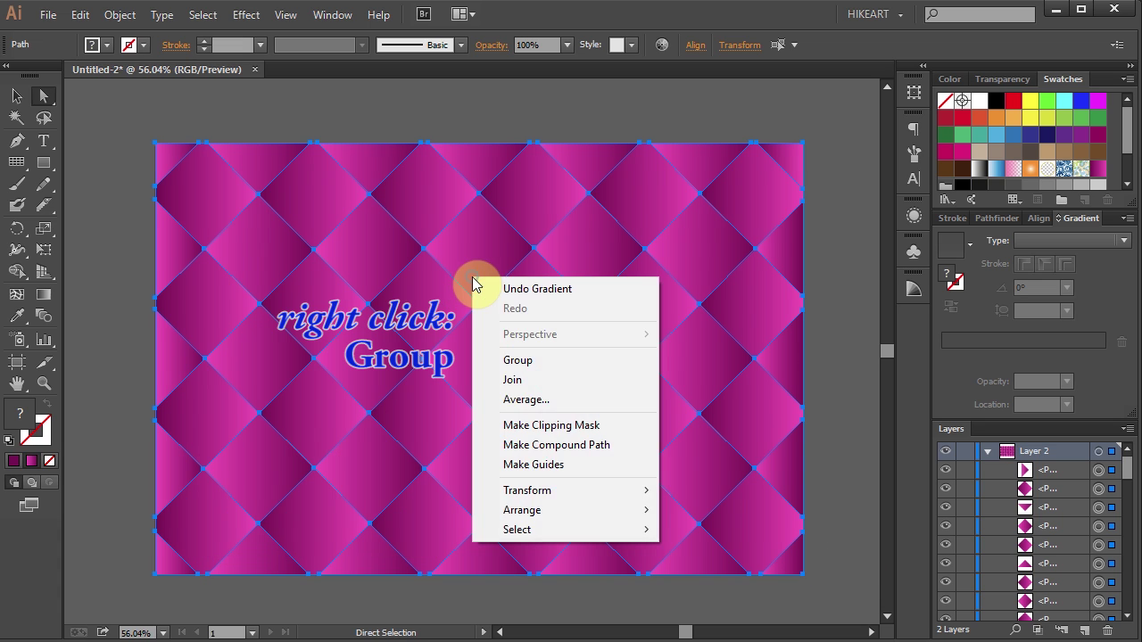
click(547, 372)
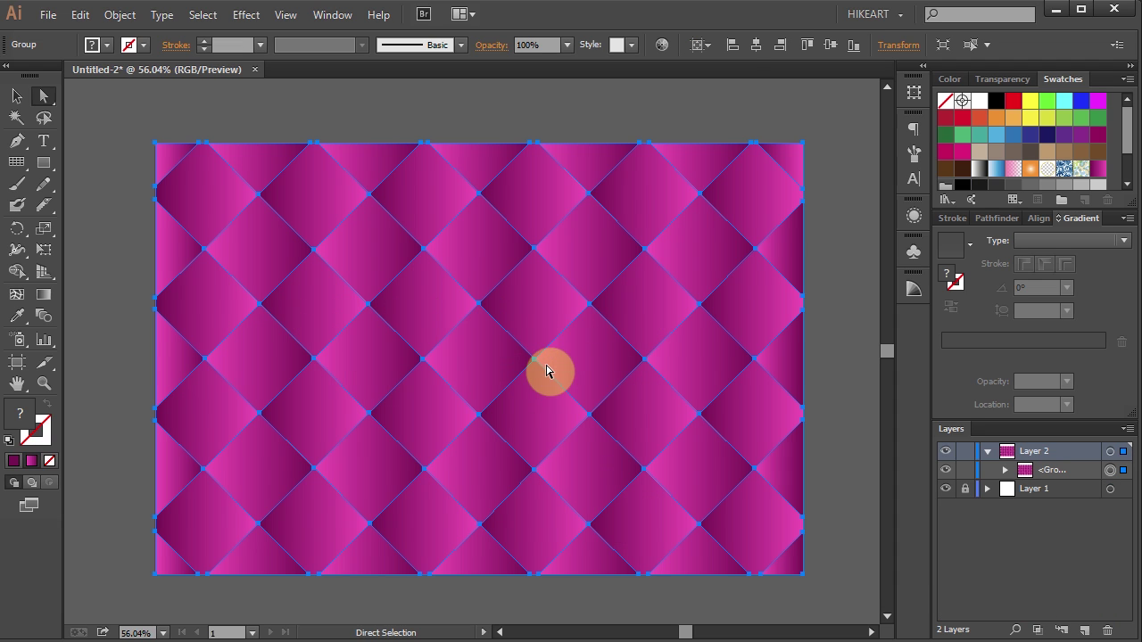
- Duplicate the grid group in Layer 2 and set the copy's blending mode to Multiply
click(1079, 471)
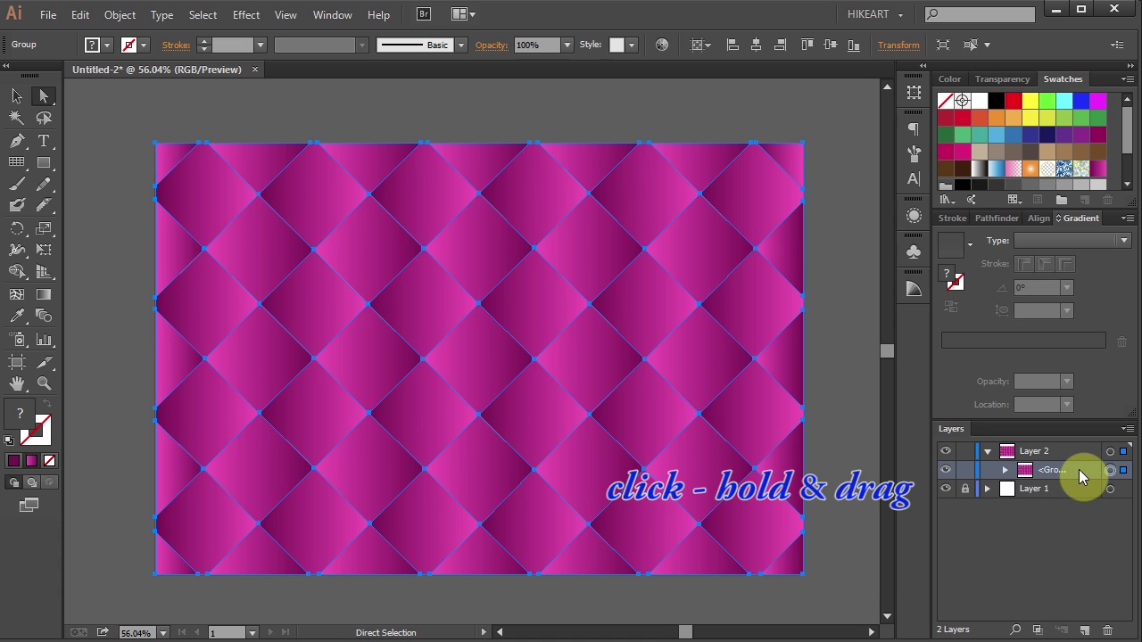
drag(1079, 470, 1079, 634)
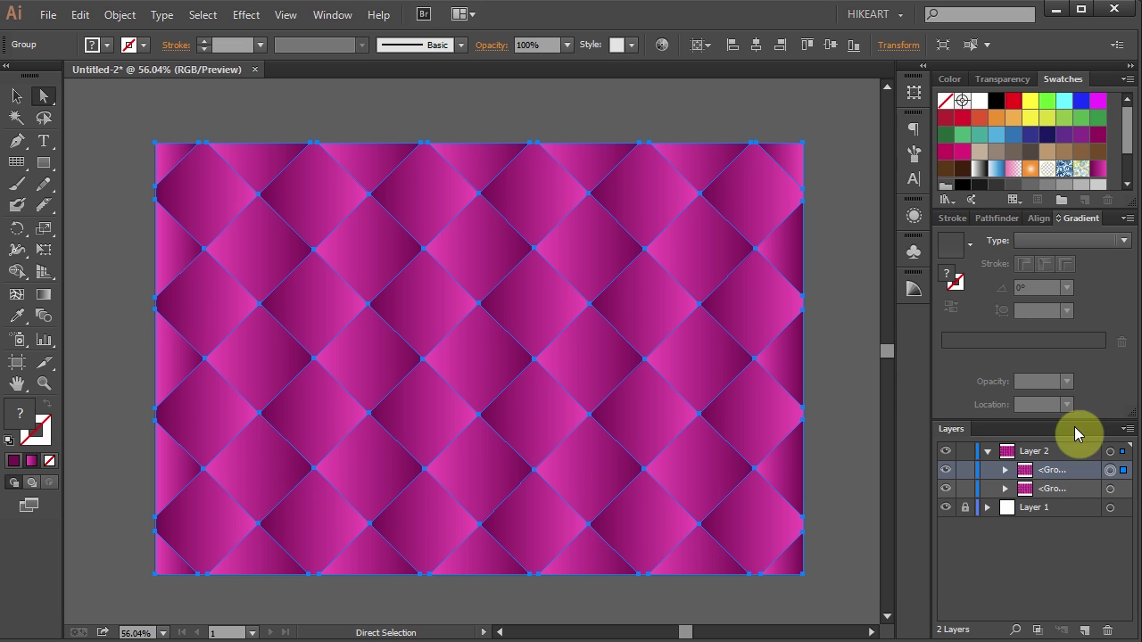
click(1004, 81)
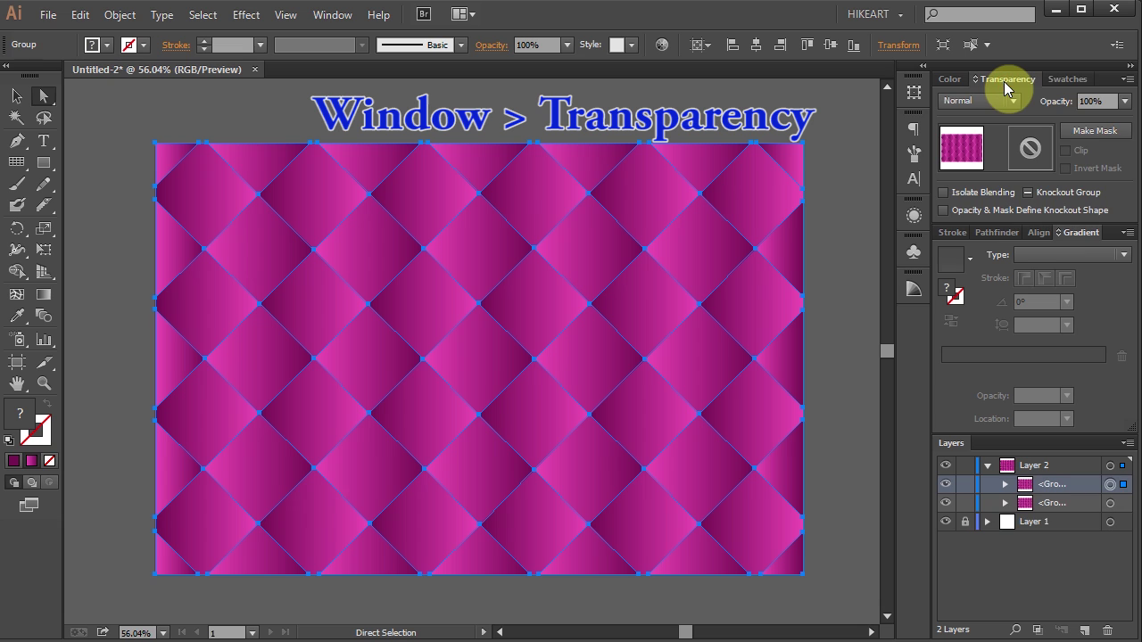
click(1017, 101)
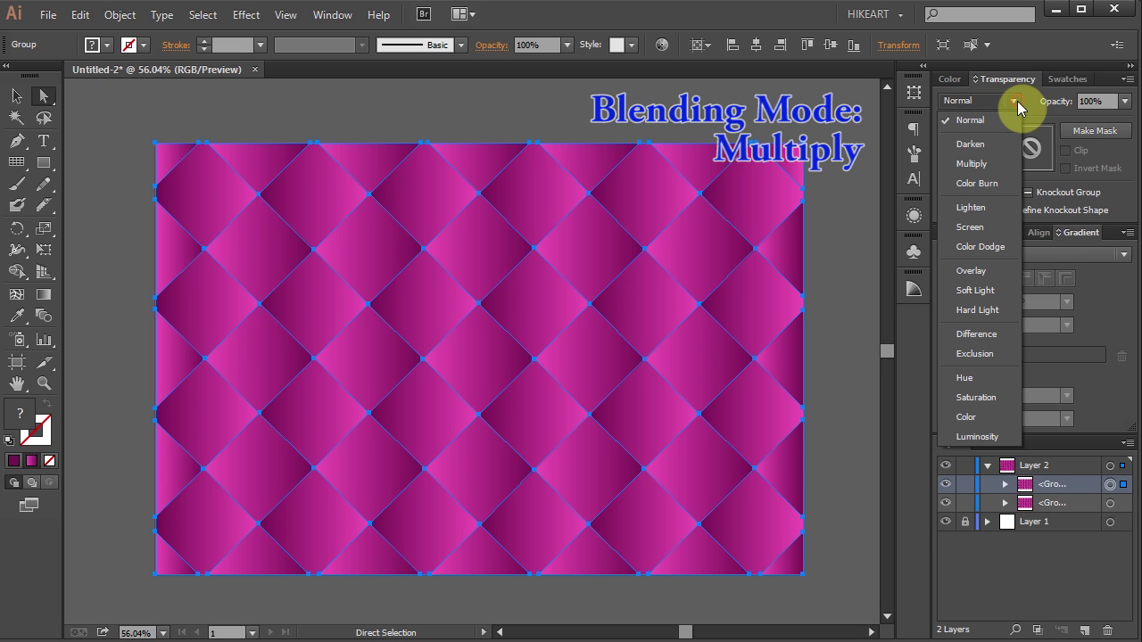
click(1003, 164)
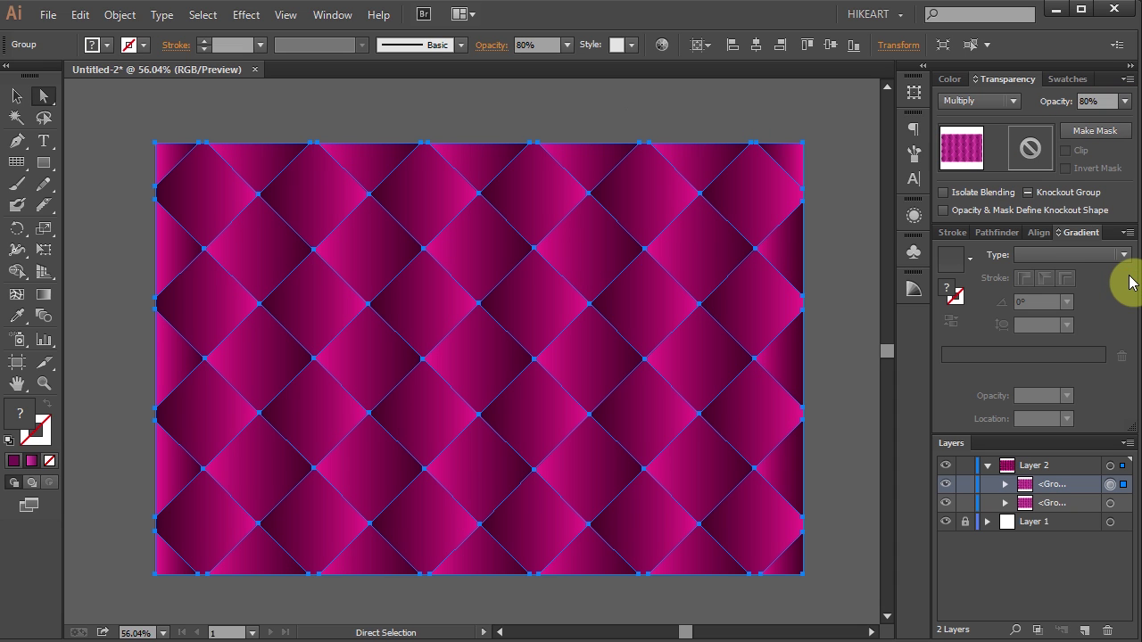
- Scale the Multiply grid up proportionally past the artboard edges, recentre it, and deselect
key(z)
alt+click(535, 351)
alt+click(472, 357)
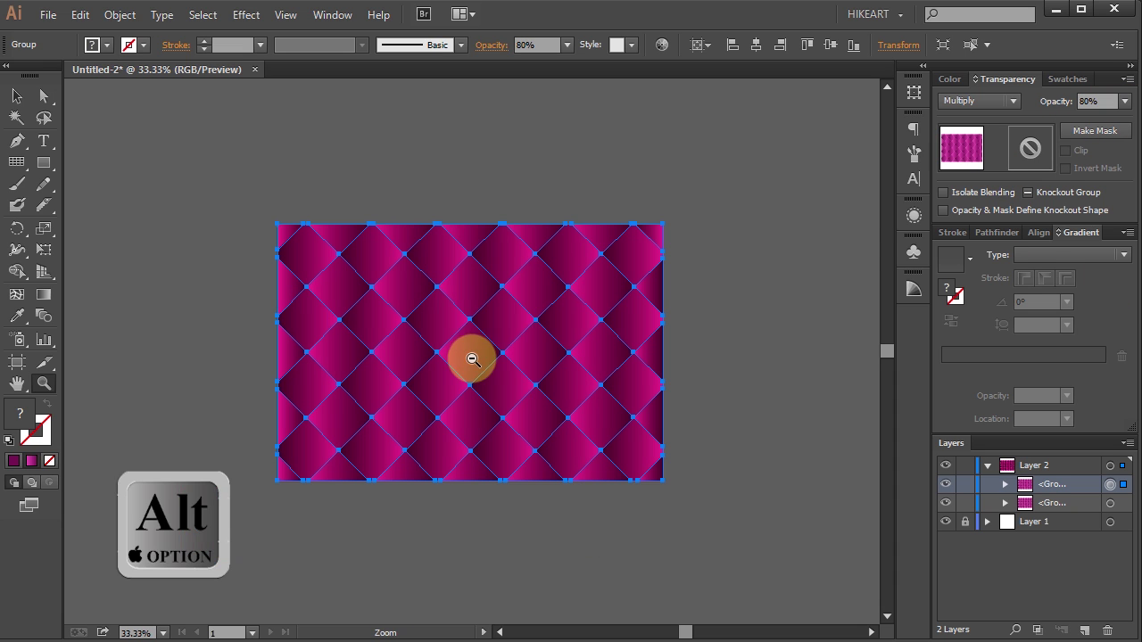
key(v)
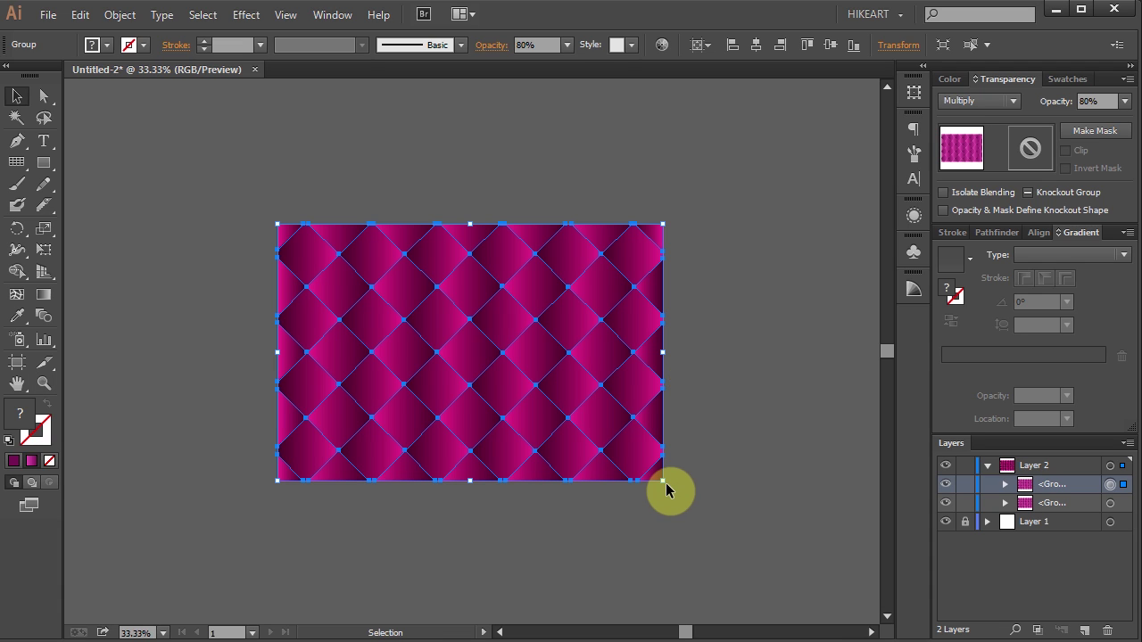
key(shift)
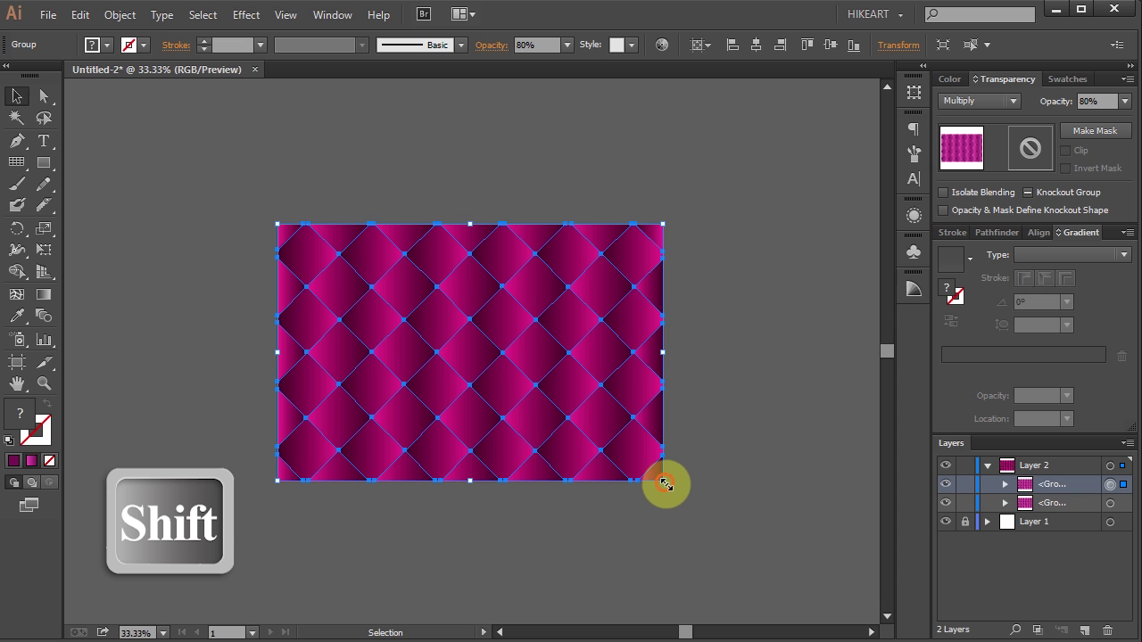
drag(665, 483, 698, 518)
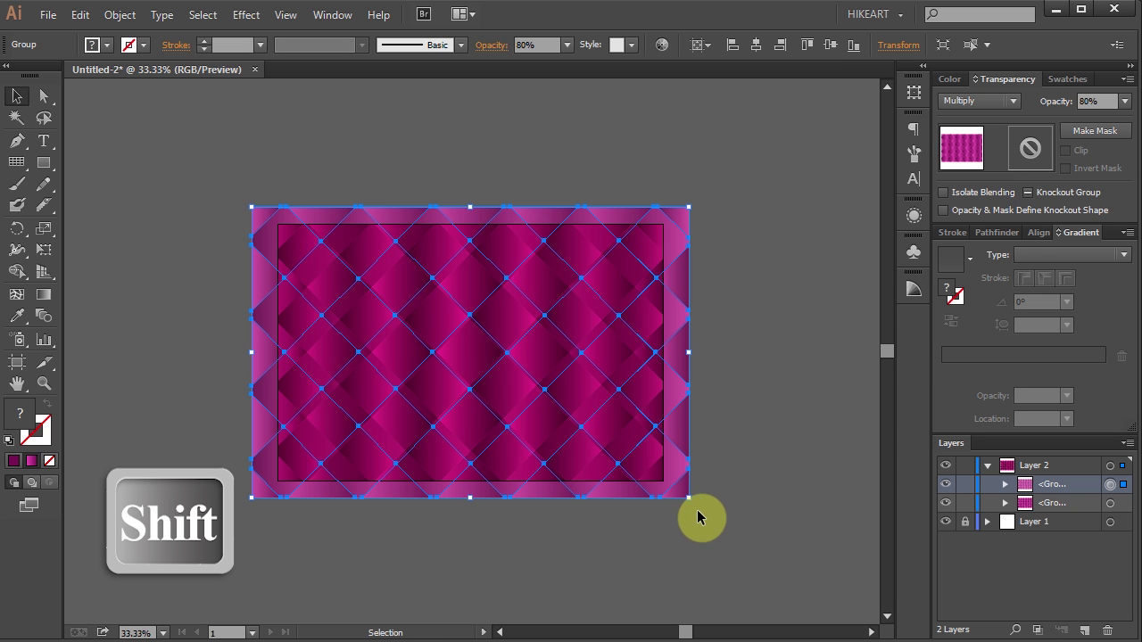
drag(688, 498, 713, 529)
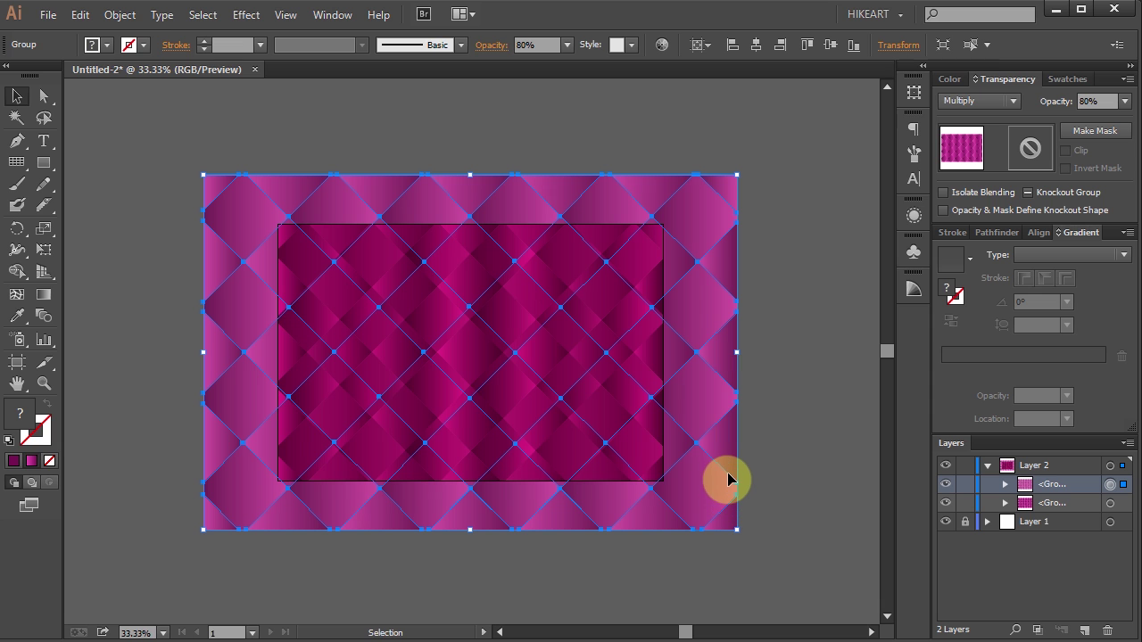
mouse_move(726, 472)
mouse_down()
mouse_move(731, 463)
mouse_move(724, 481)
mouse_move(730, 473)
mouse_up()
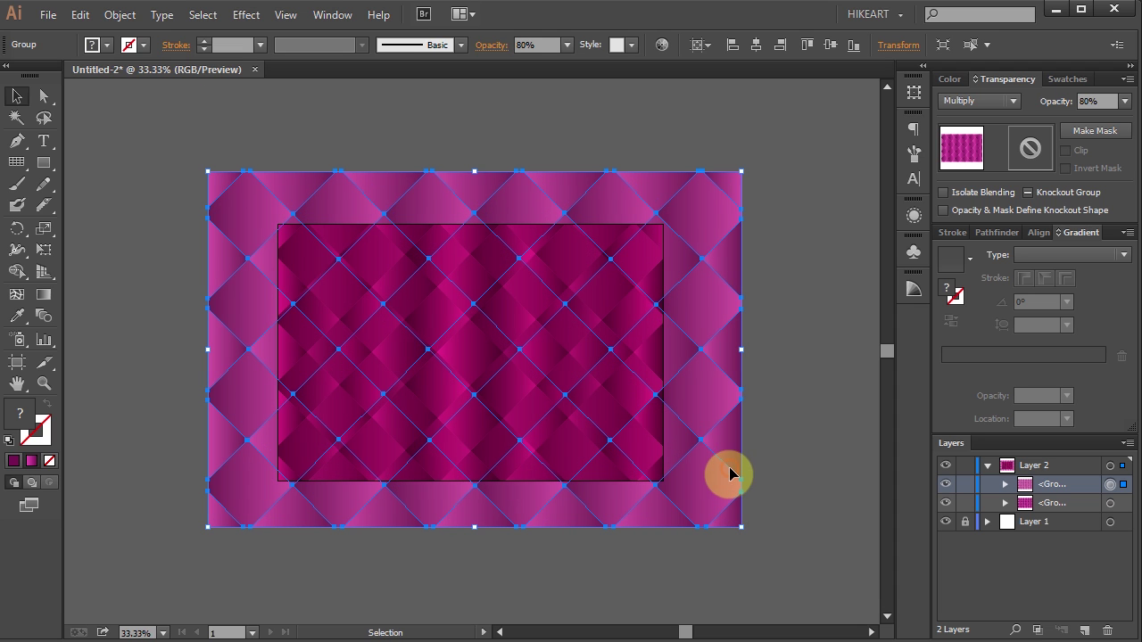
click(805, 445)
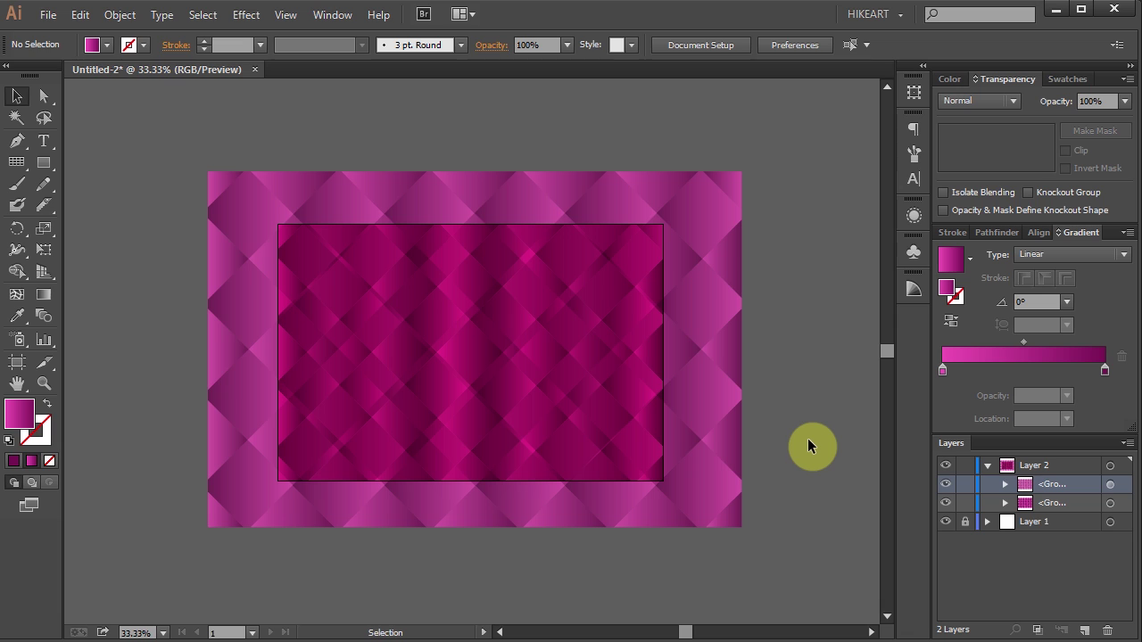
- Duplicate the grid group again and set the new copy's blending mode to Lighten
drag(1081, 485, 1085, 629)
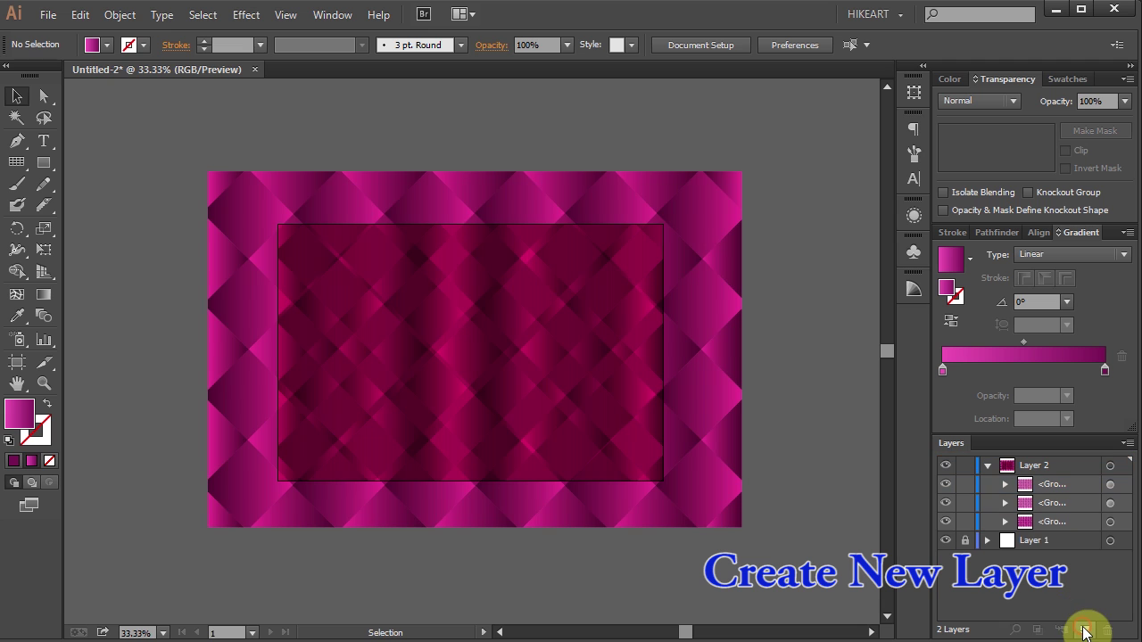
click(1110, 486)
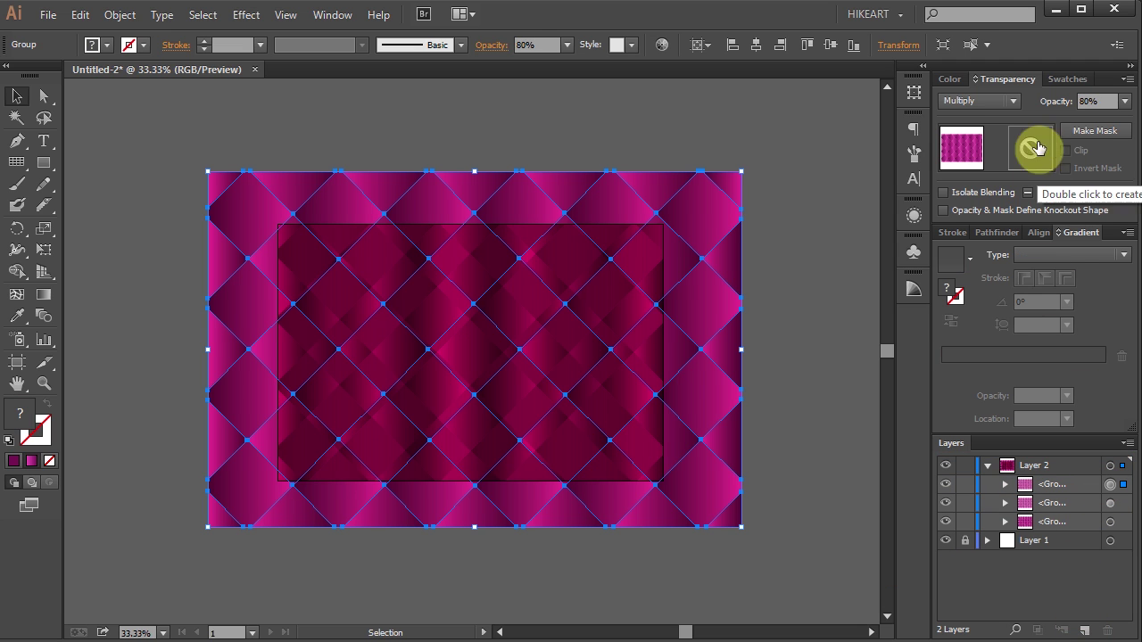
click(1014, 101)
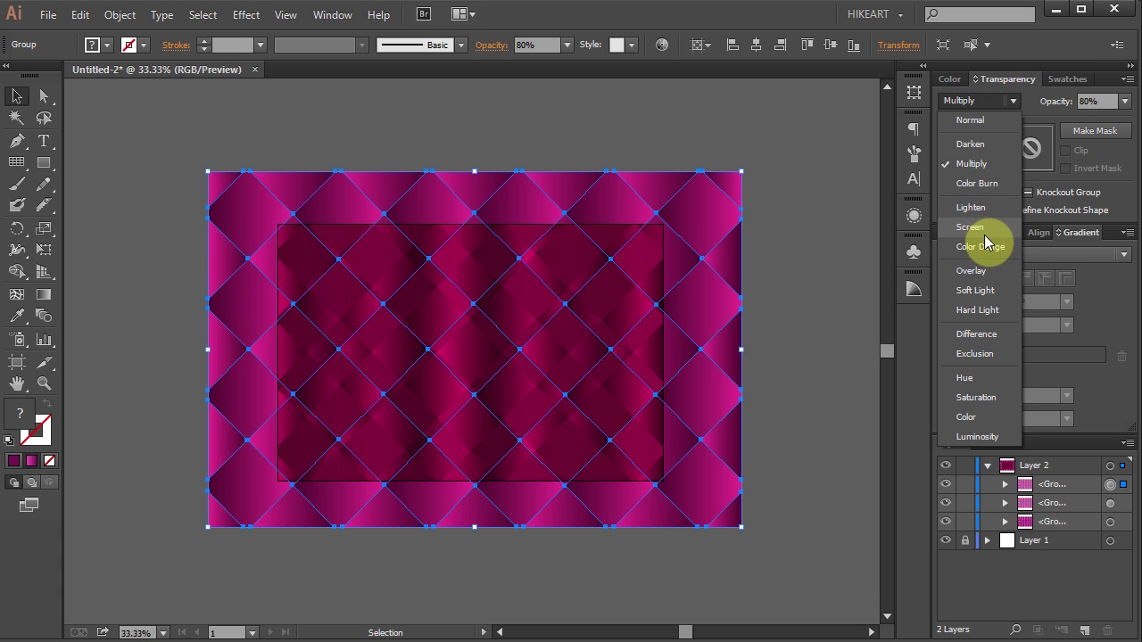
click(972, 271)
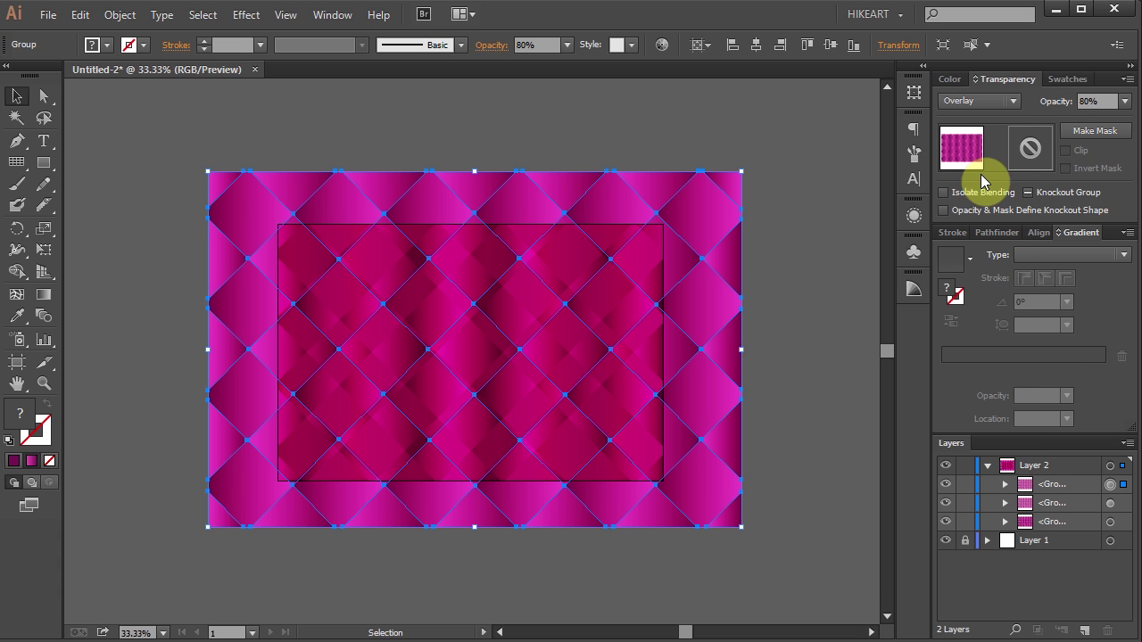
click(1008, 103)
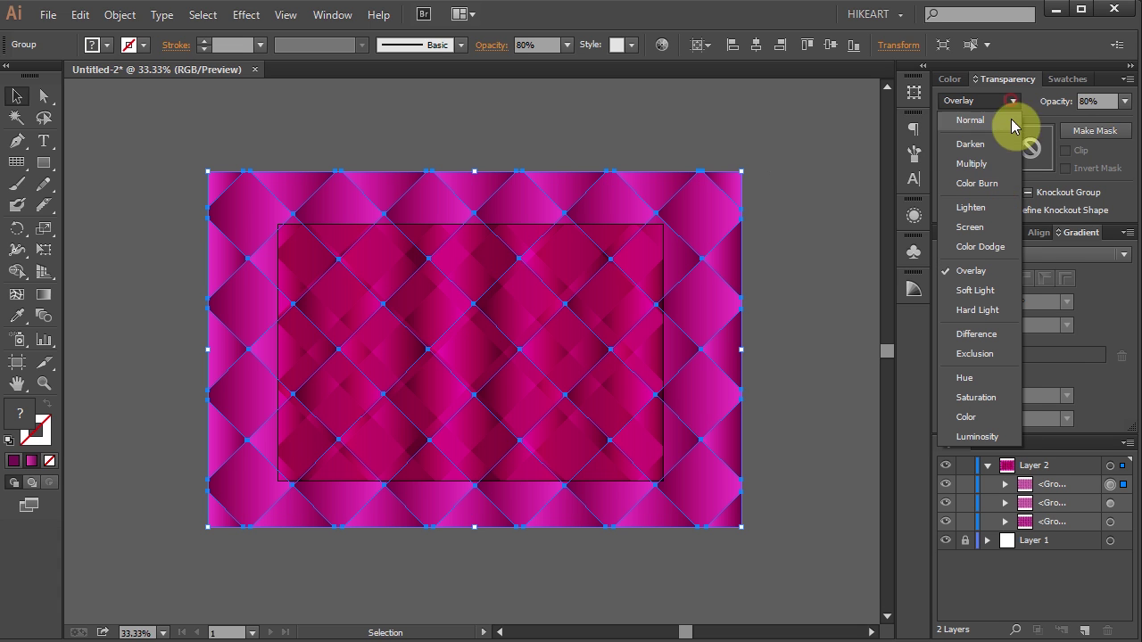
click(999, 207)
- Lower the Lighten copy's opacity to 50% and rotate it about 11 degrees
click(1125, 100)
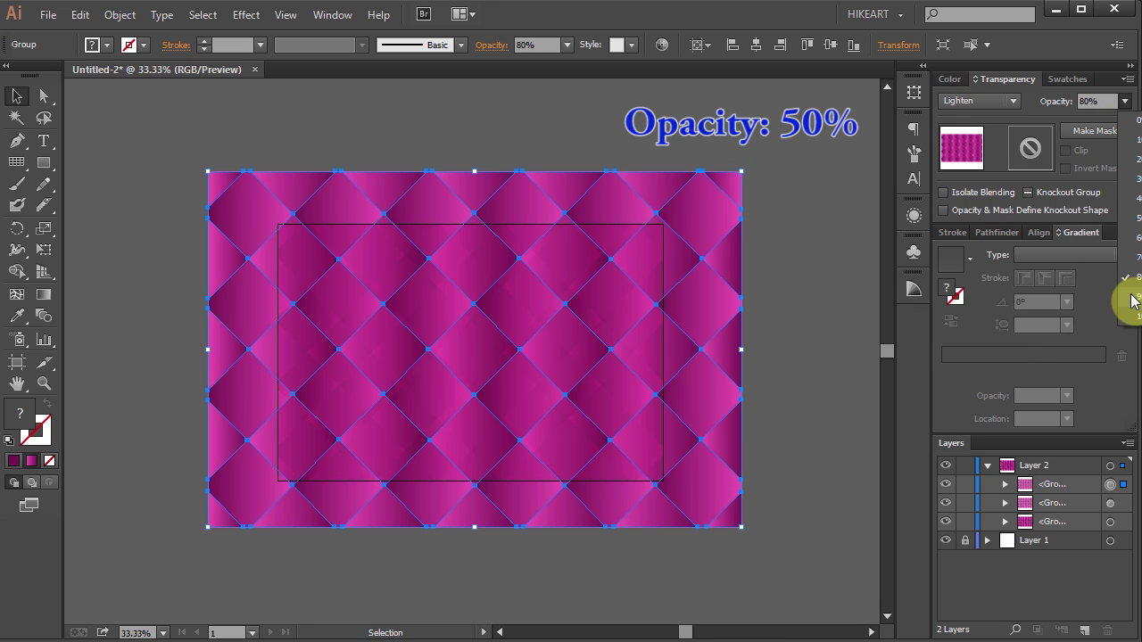
click(1131, 297)
click(1125, 100)
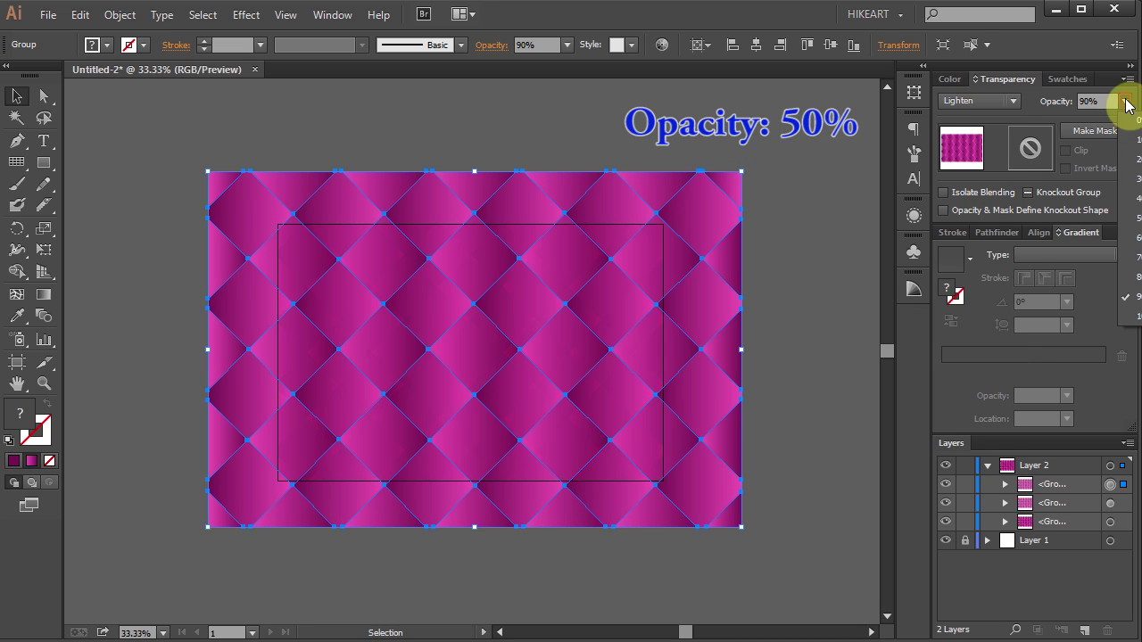
click(1140, 217)
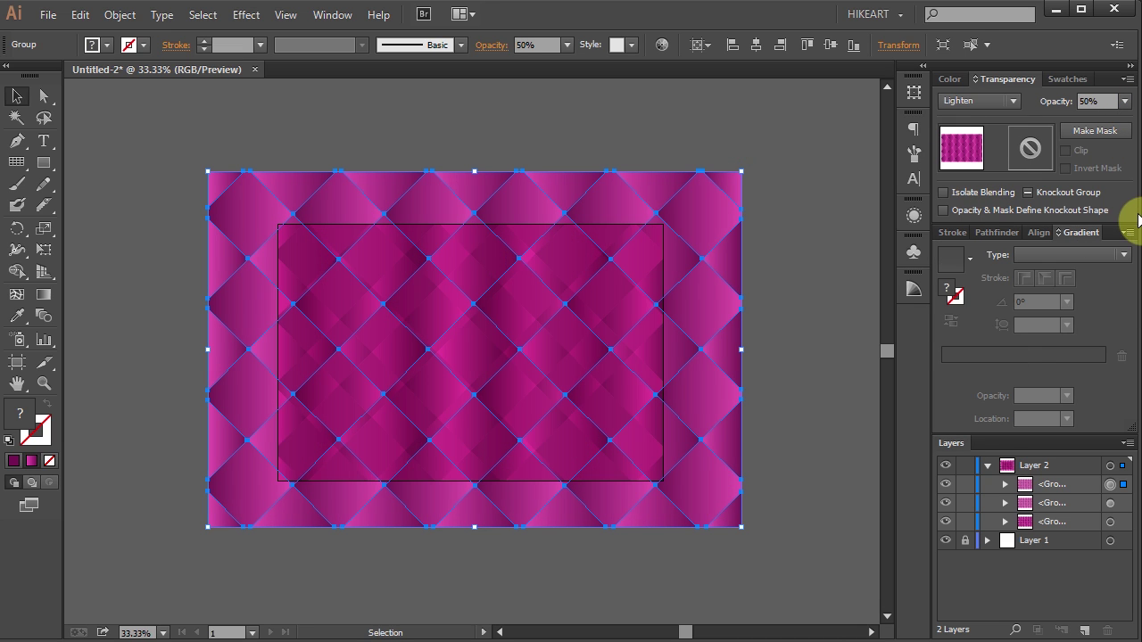
drag(746, 169, 777, 235)
click(826, 177)
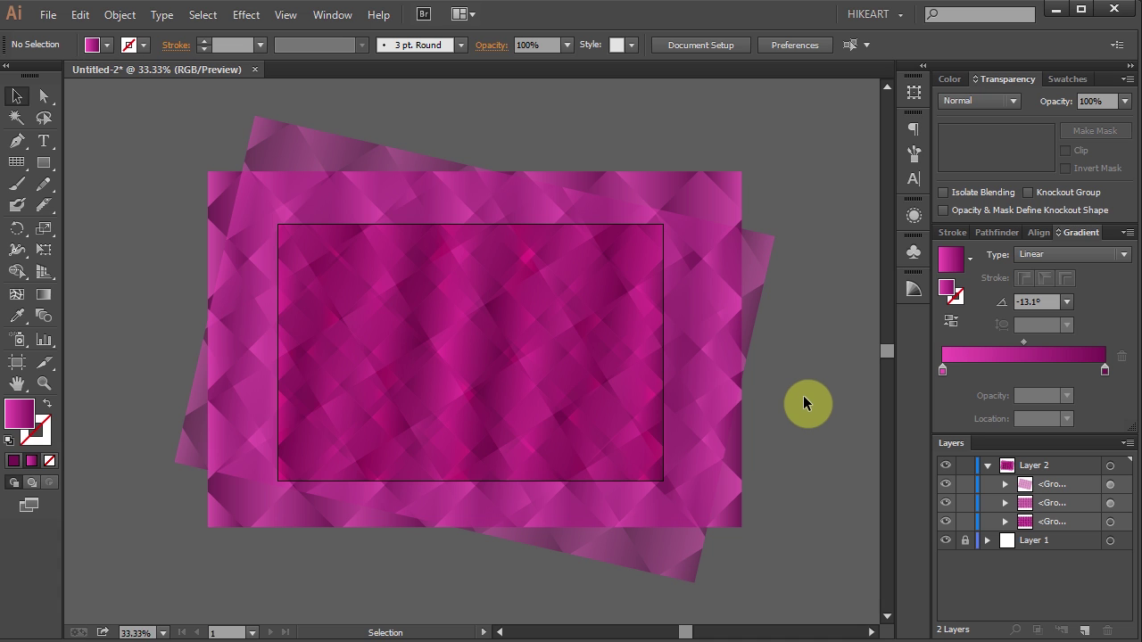
- Draw a pink gradient rectangle matching the artboard, redraw its gradient horizontally, and select all artwork
key(m)
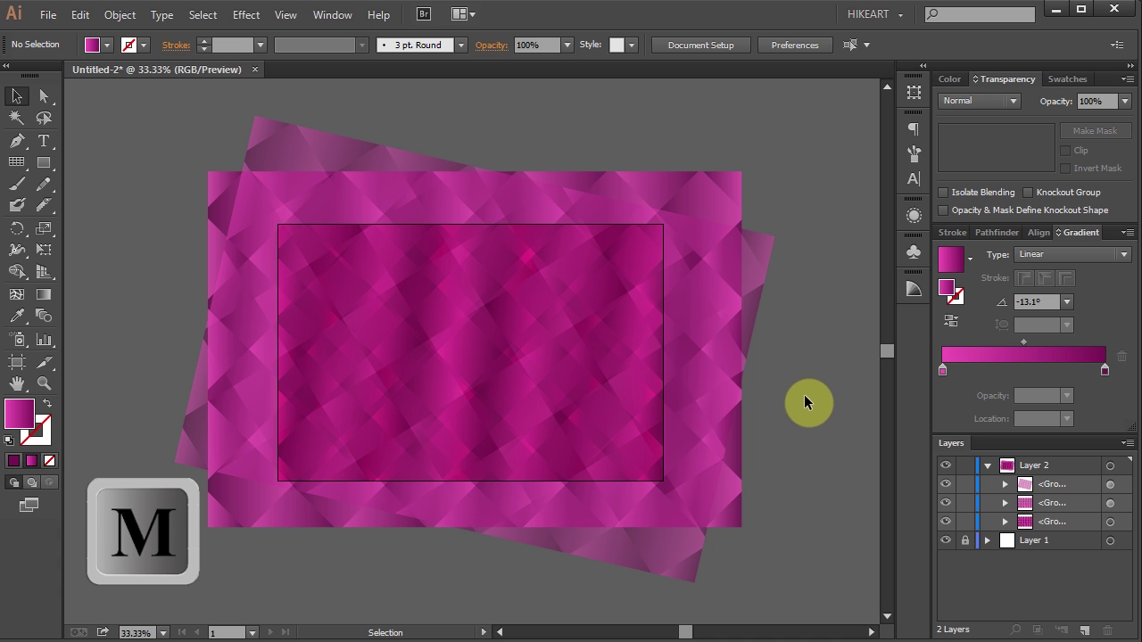
drag(54, 159, 95, 158)
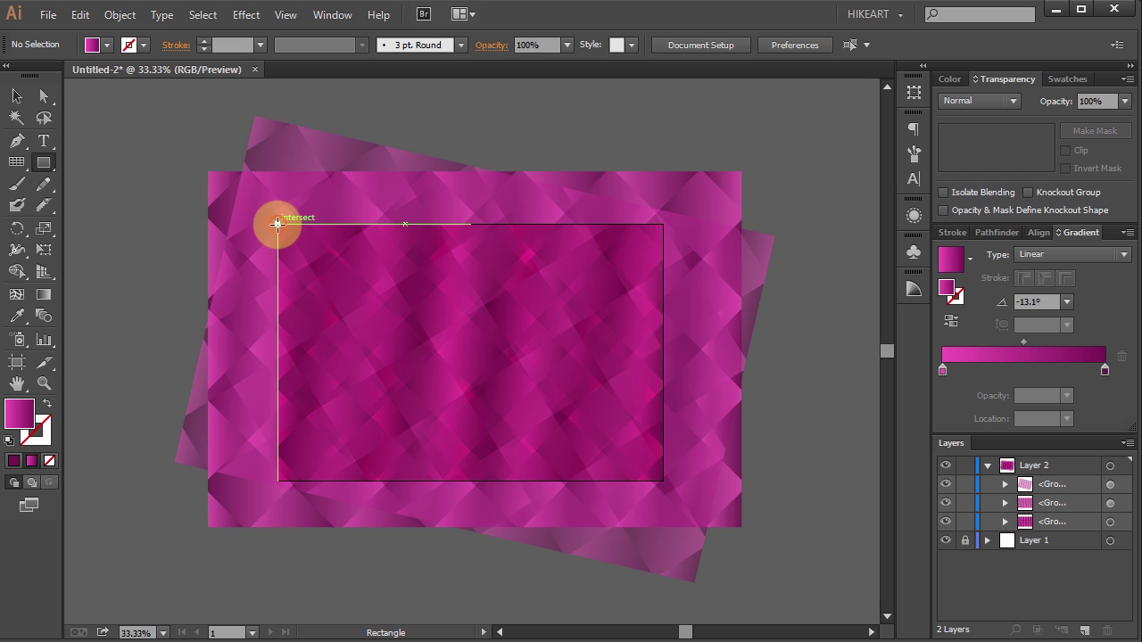
mouse_move(277, 223)
mouse_down()
mouse_move(459, 365)
mouse_move(663, 482)
mouse_up()
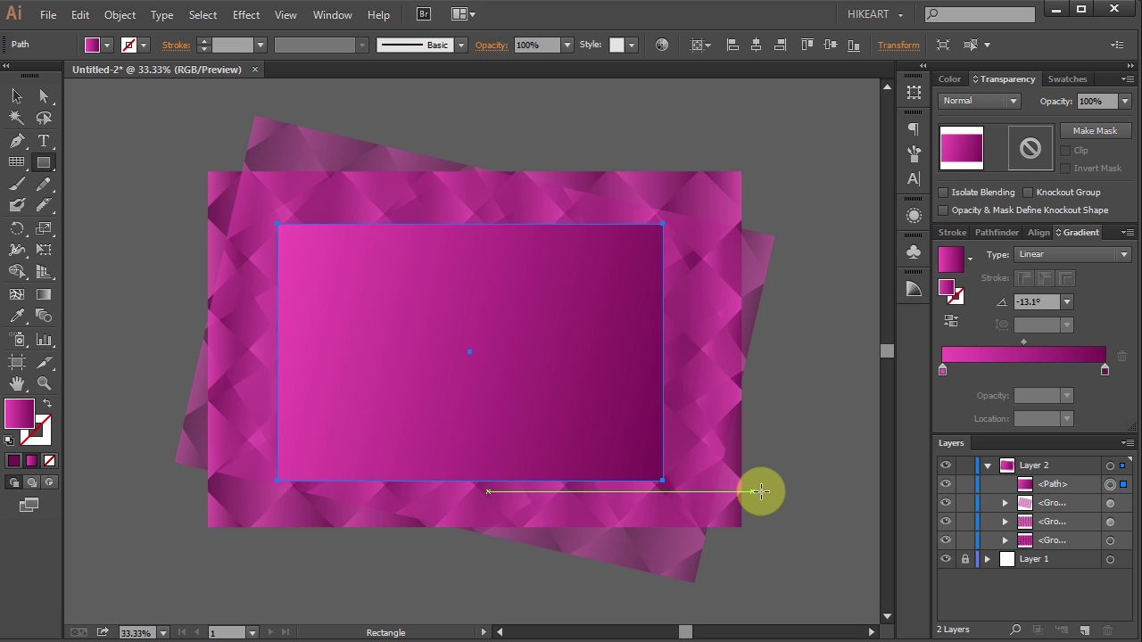
drag(760, 490, 763, 491)
drag(763, 491, 767, 487)
drag(631, 479, 808, 479)
key(ctrl+a)
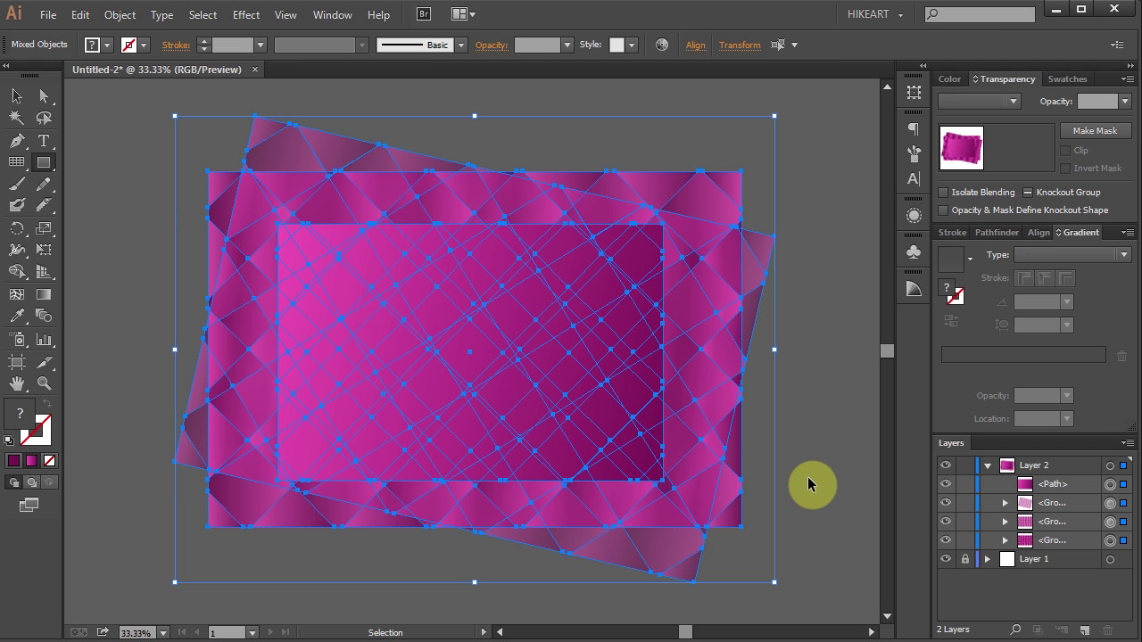
- Make a clipping mask with Ctrl+7, lock the background, and show the Valentine text and heart border layers
key(ctrl+7)
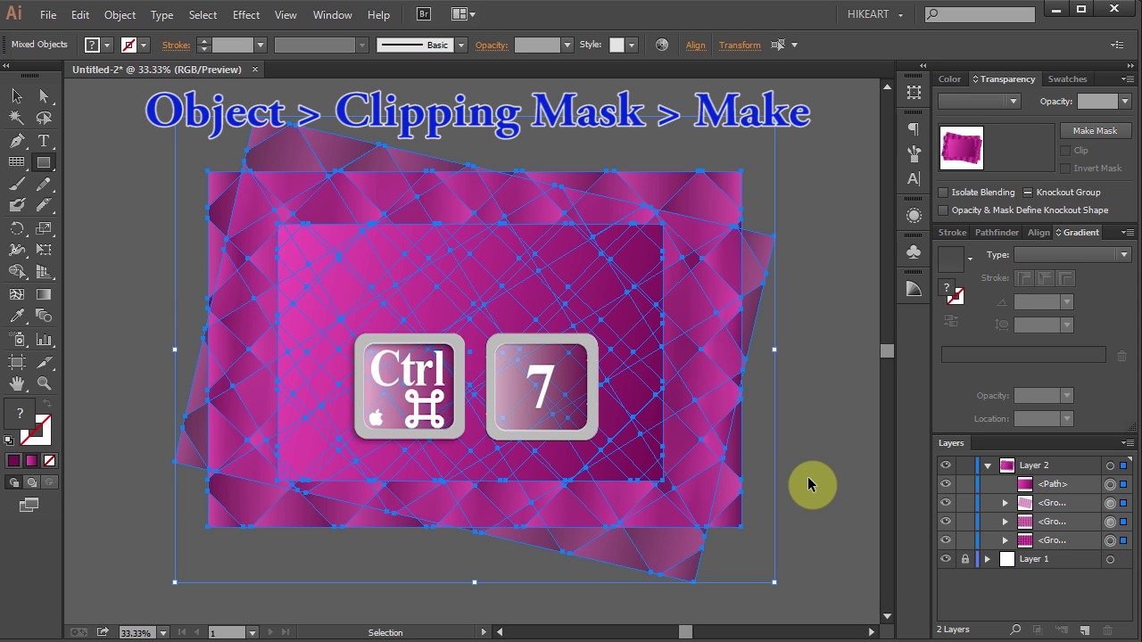
click(803, 499)
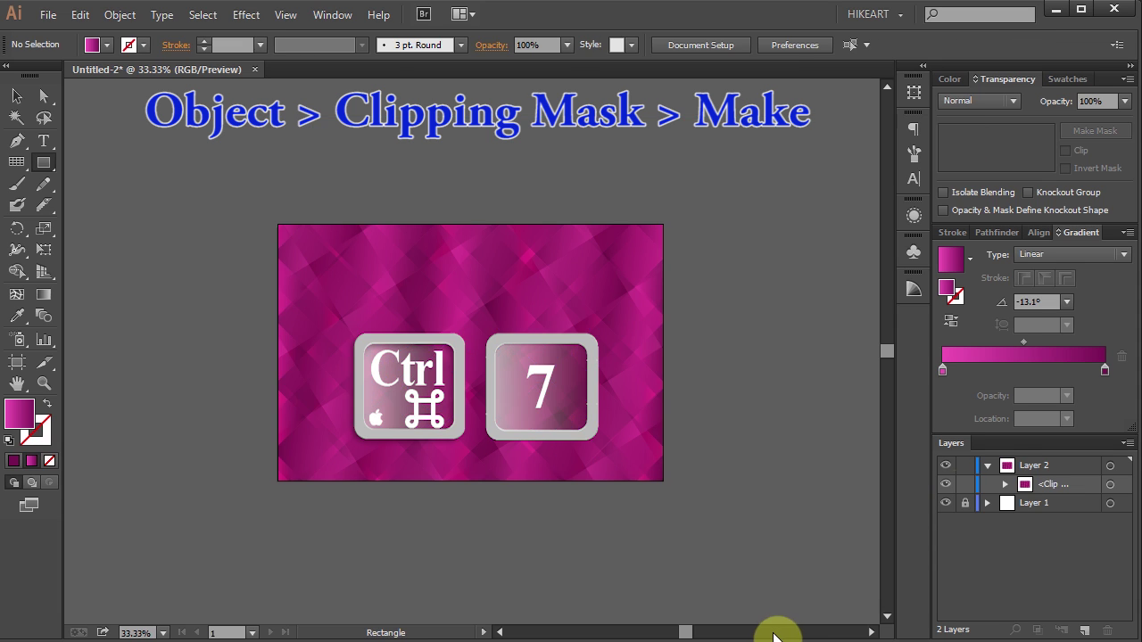
click(964, 465)
click(1084, 630)
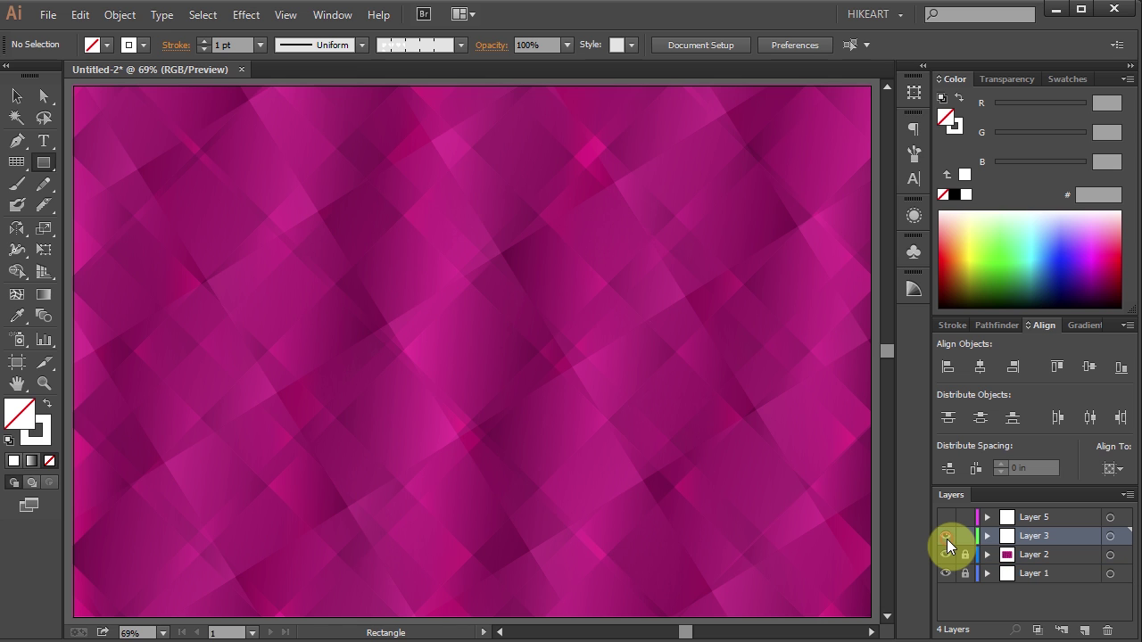
click(946, 538)
click(945, 517)
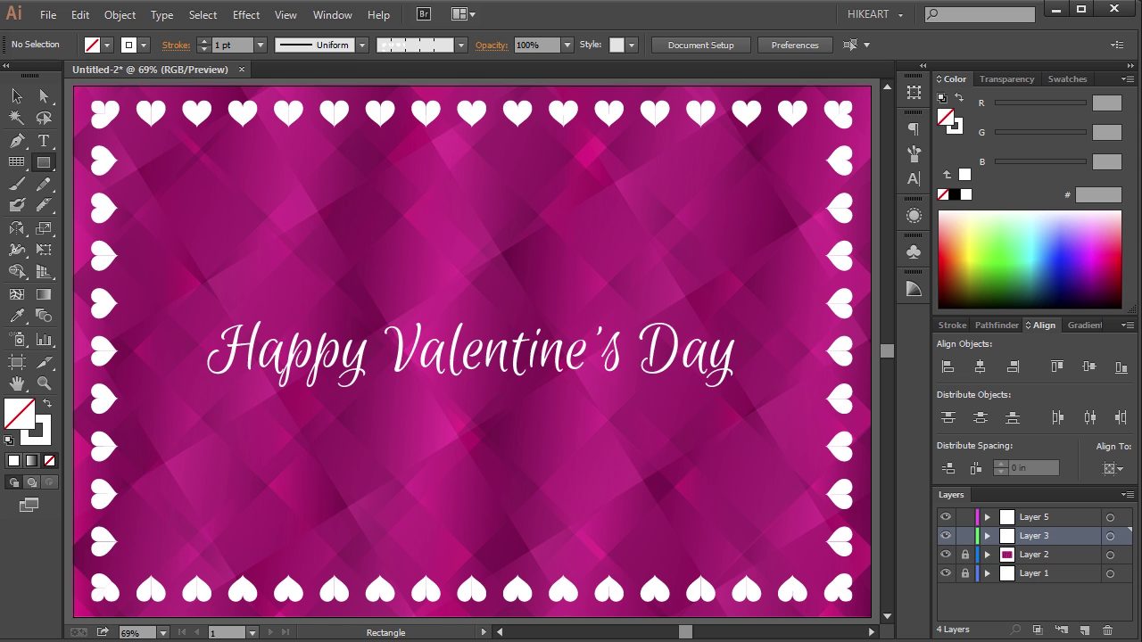